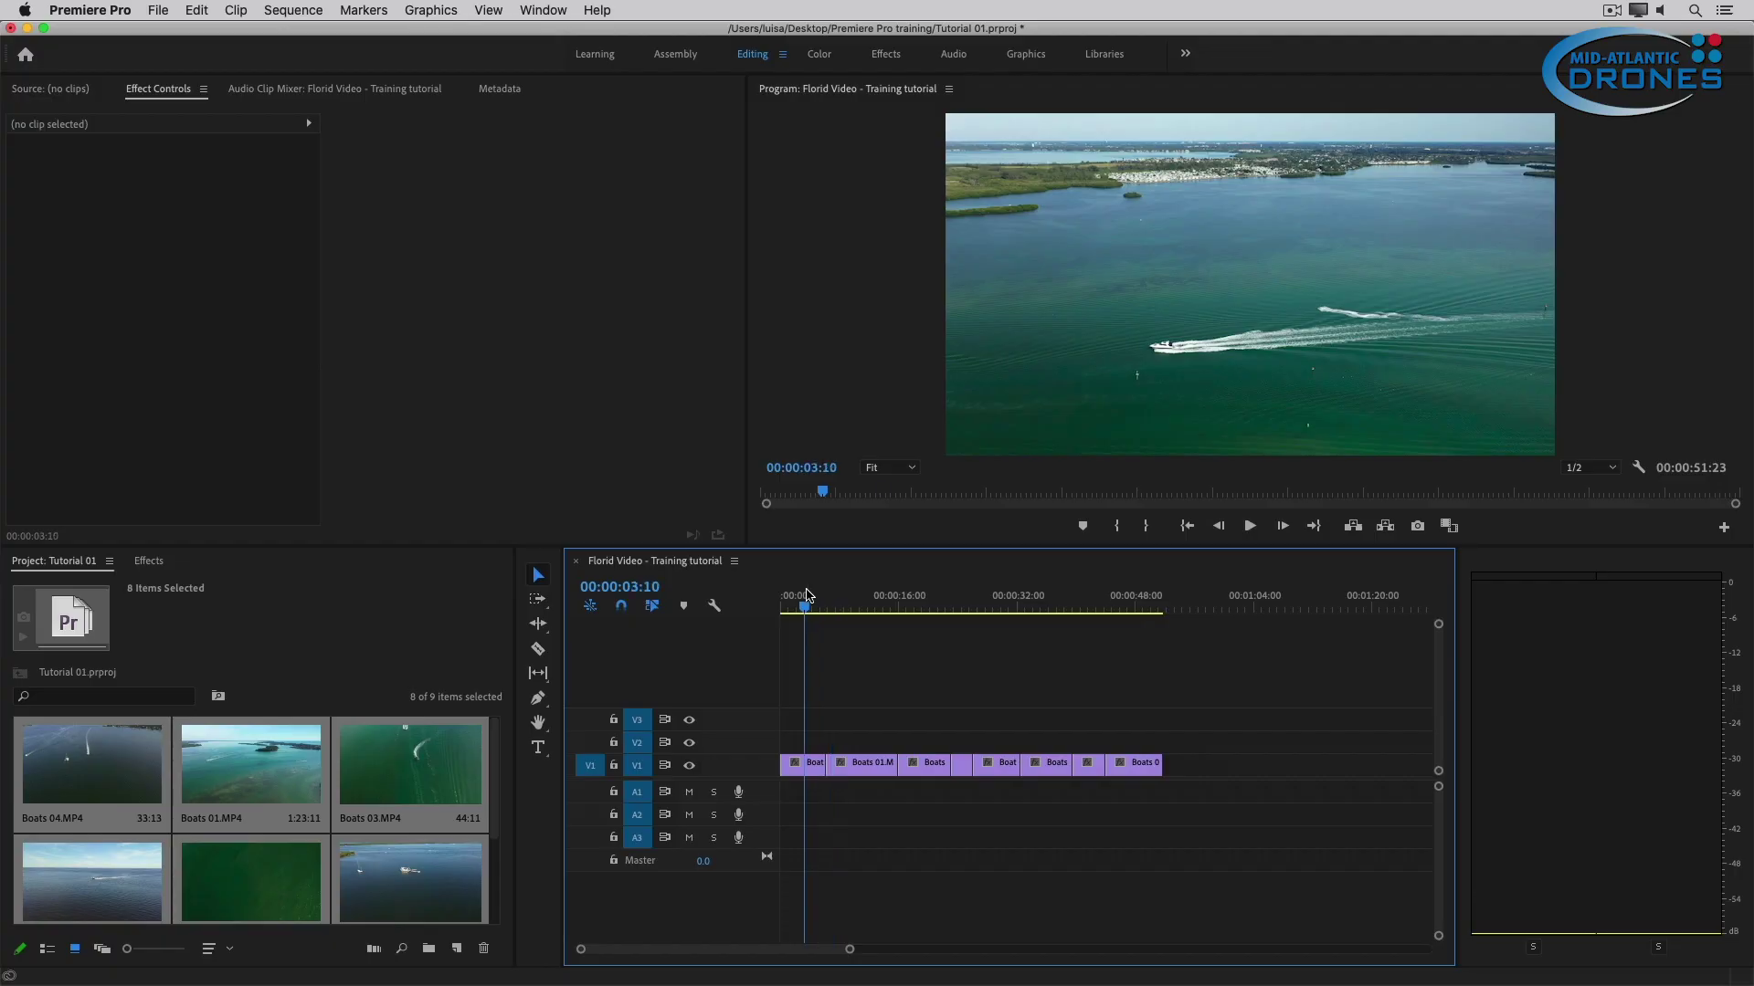
Zoom in on Boats 04.MP4 from the sequence start and jump to its cut with Boats 01.MP4
{"action": "left_click", "coordinate": [763, 597]}
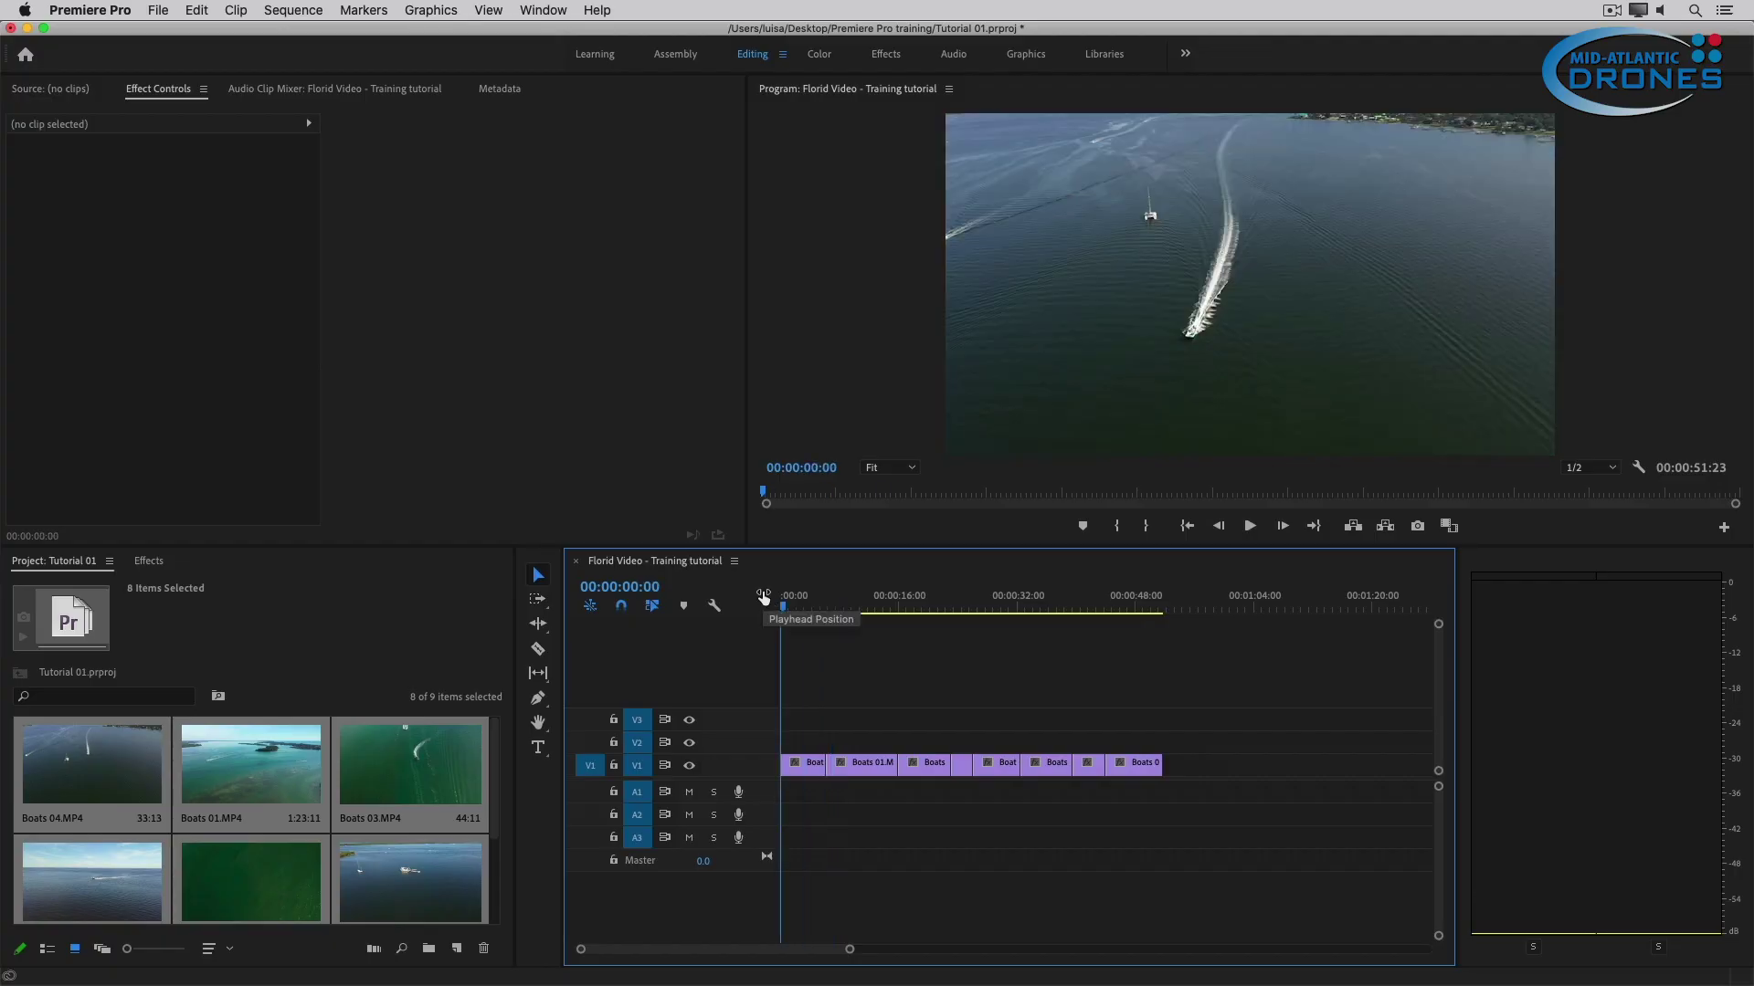
{"action": "key", "text": "="}
{"action": "key", "text": "="}
{"action": "key", "text": "="}
{"action": "key", "text": "="}
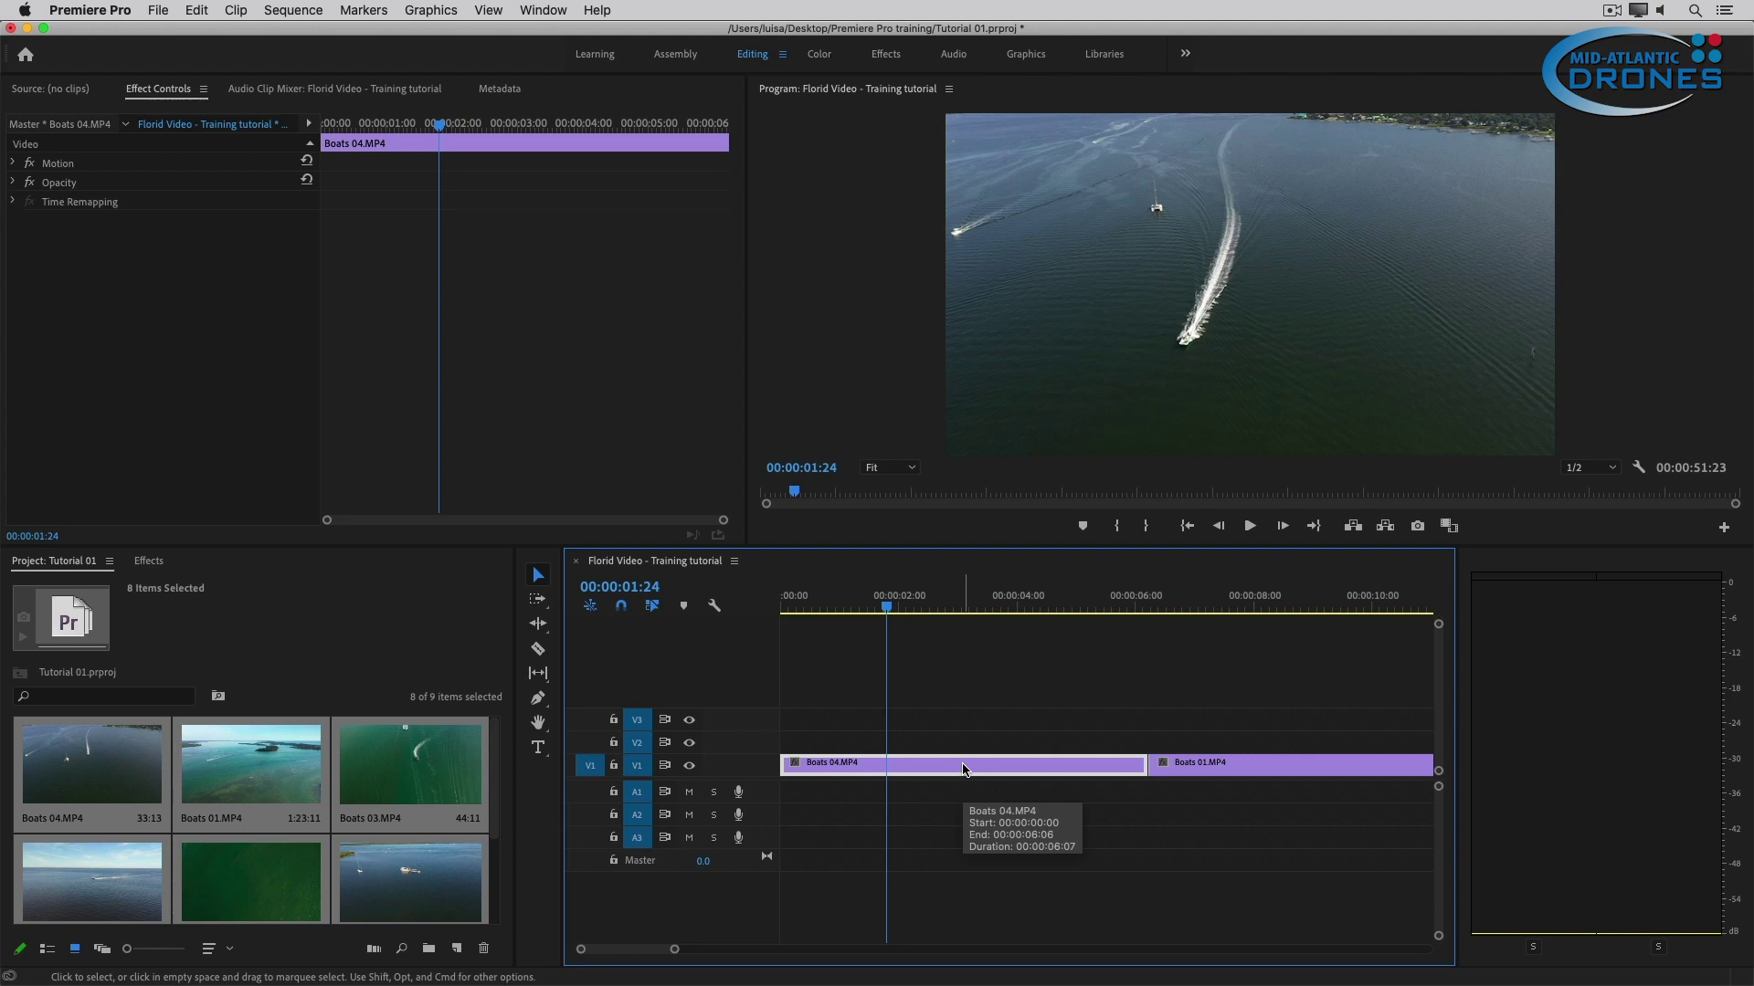
{"action": "left_click_drag", "start_coordinate": [888, 608], "coordinate": [760, 620]}
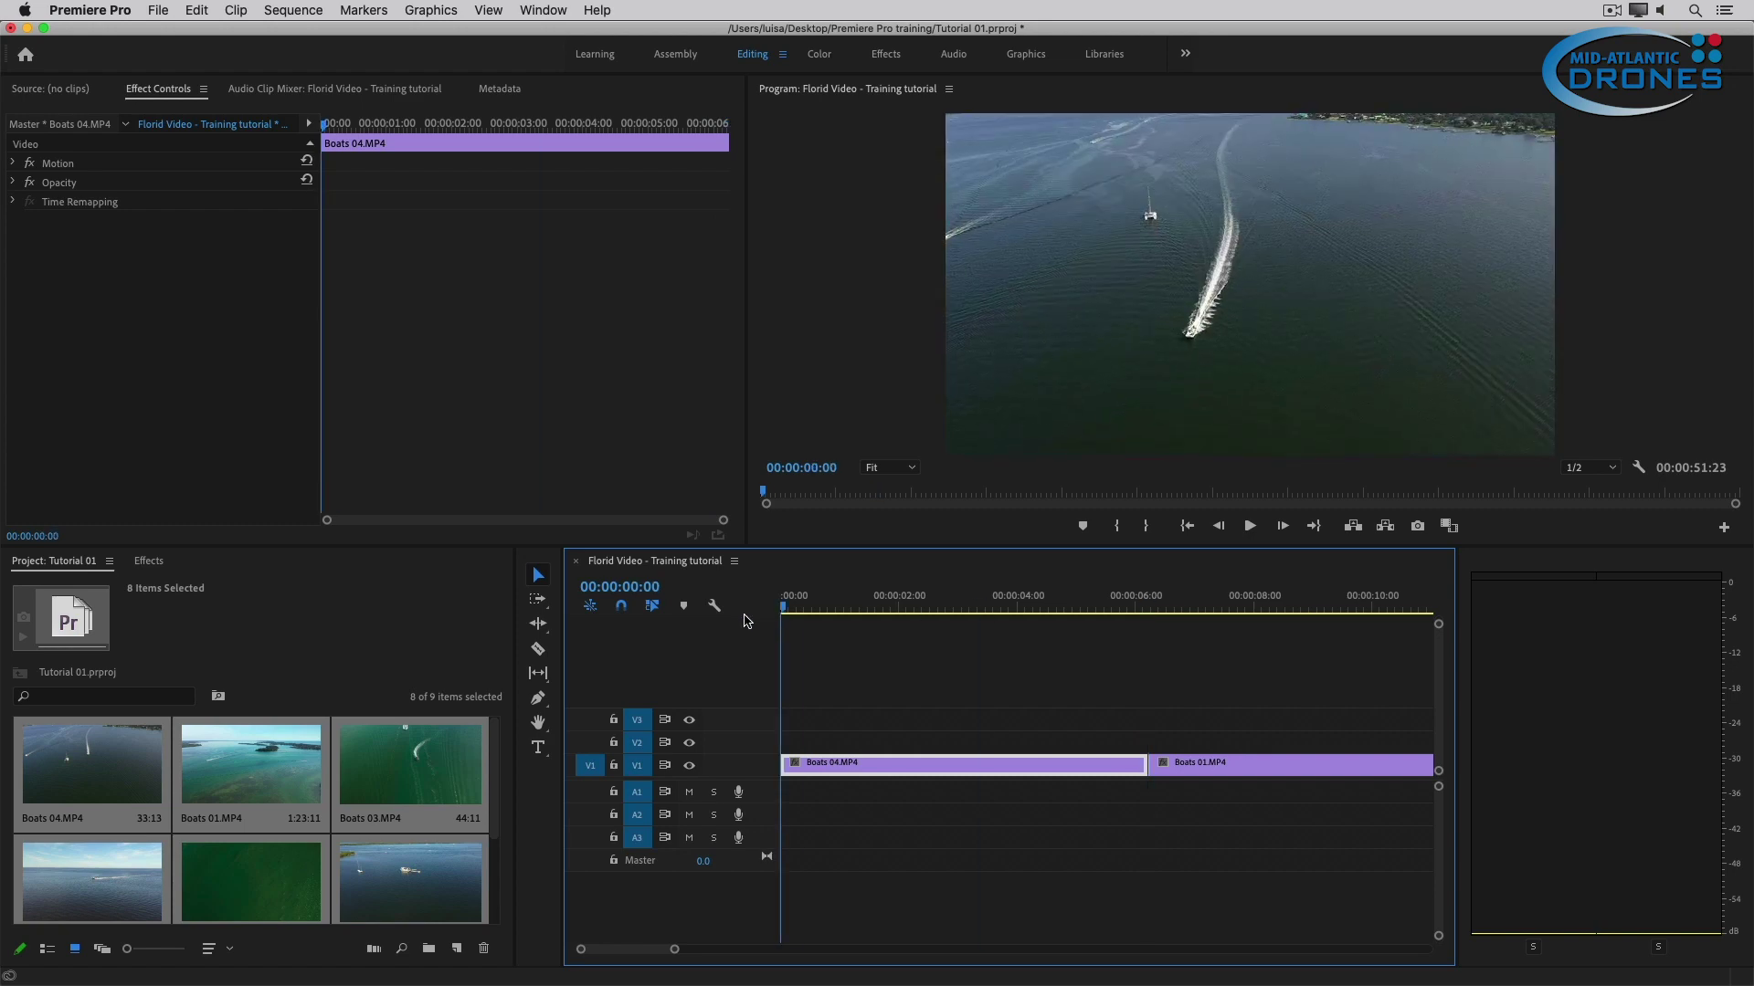
{"action": "key", "text": "Down"}
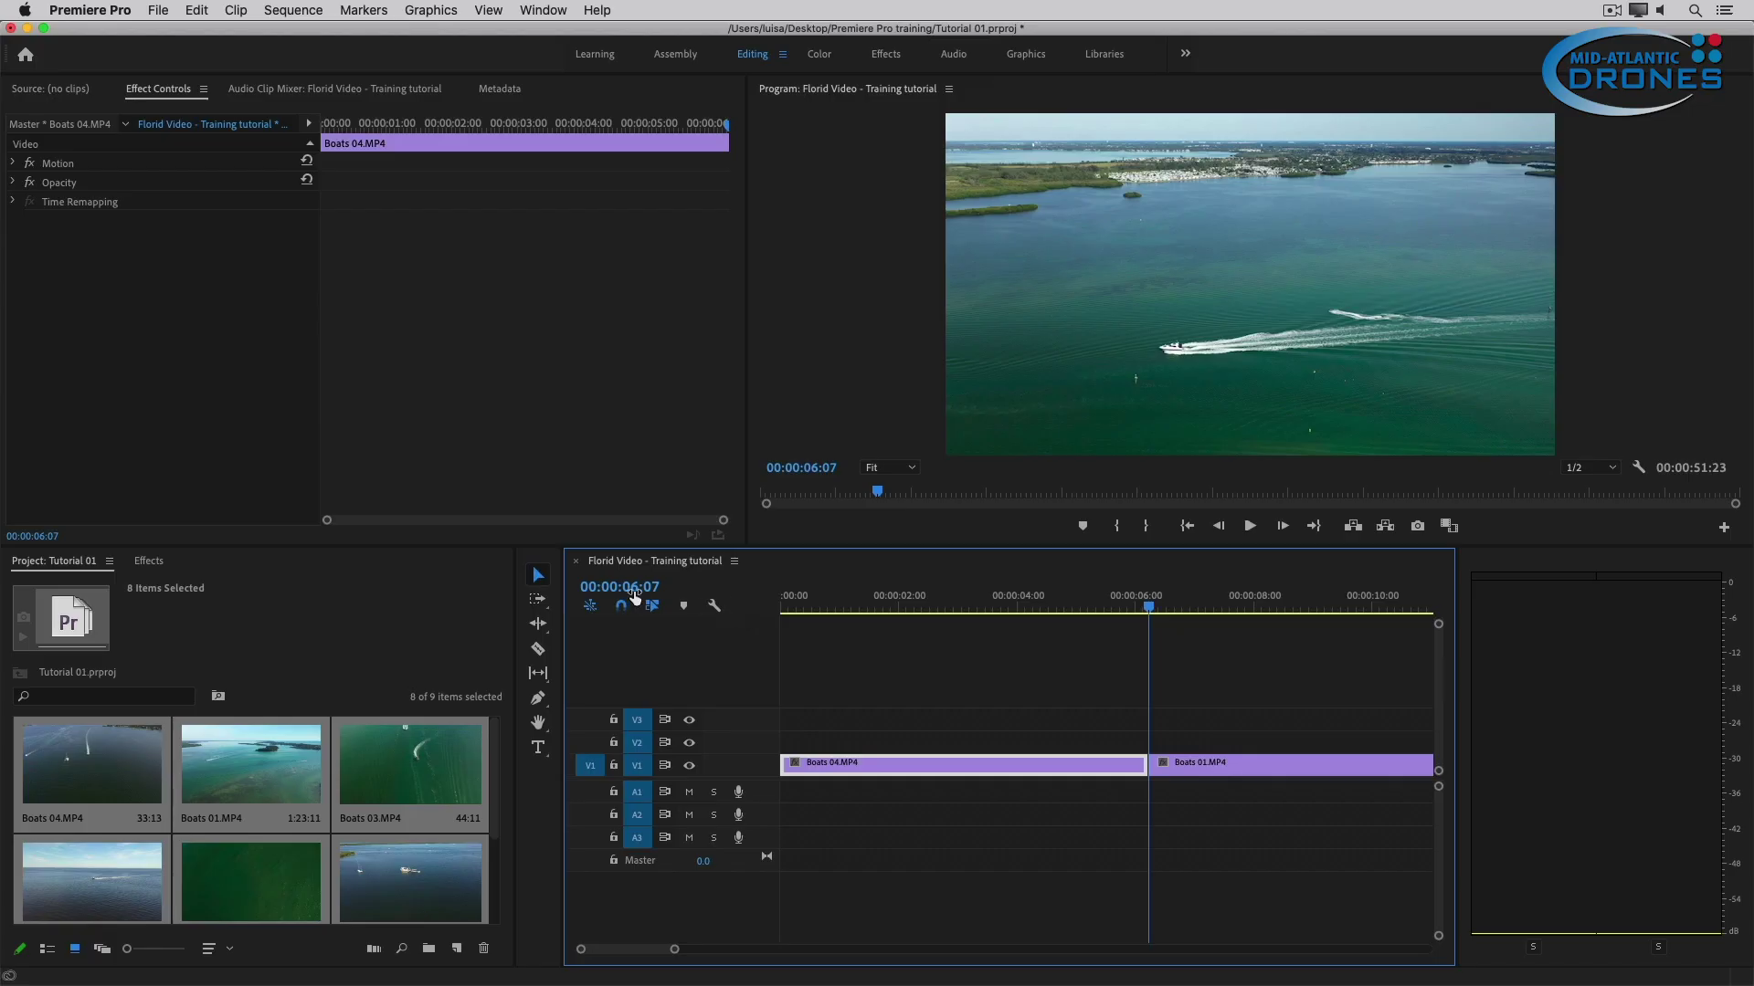
Ripple trim Boats 04.MP4's end to 00:00:05:00, shortening the sequence to 00:00:50:16
{"action": "left_click_drag", "start_coordinate": [842, 603], "coordinate": [1079, 617]}
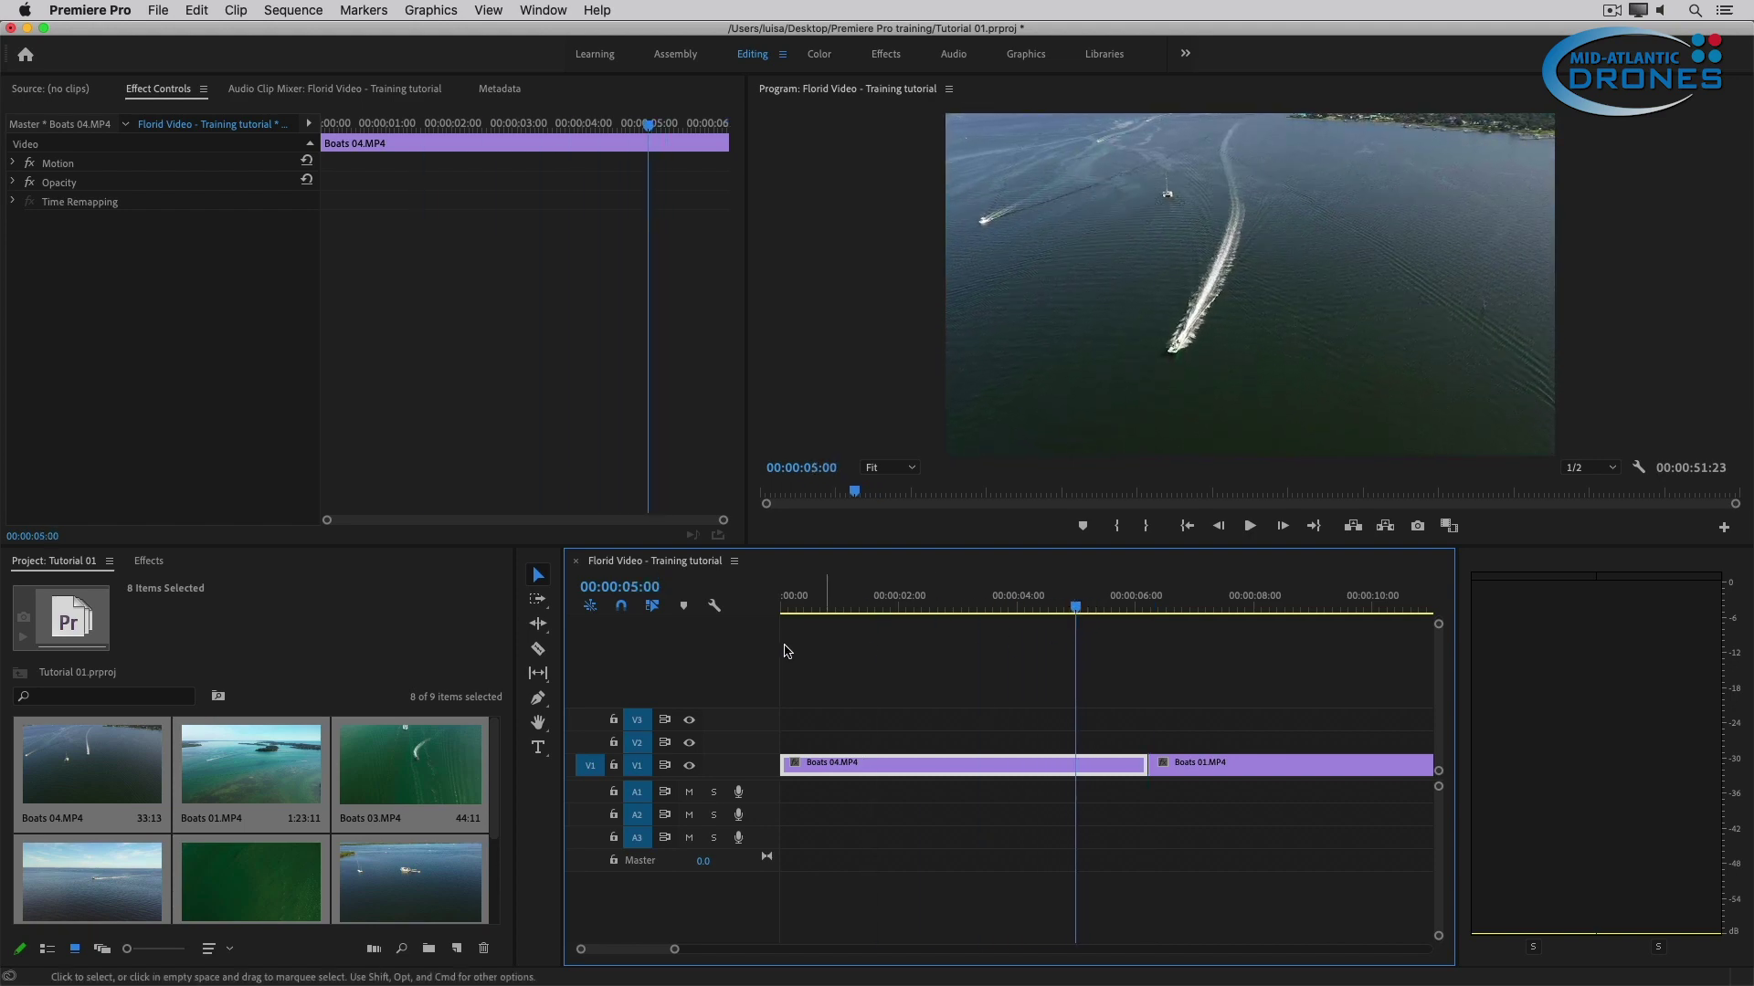
{"action": "left_click", "coordinate": [632, 590]}
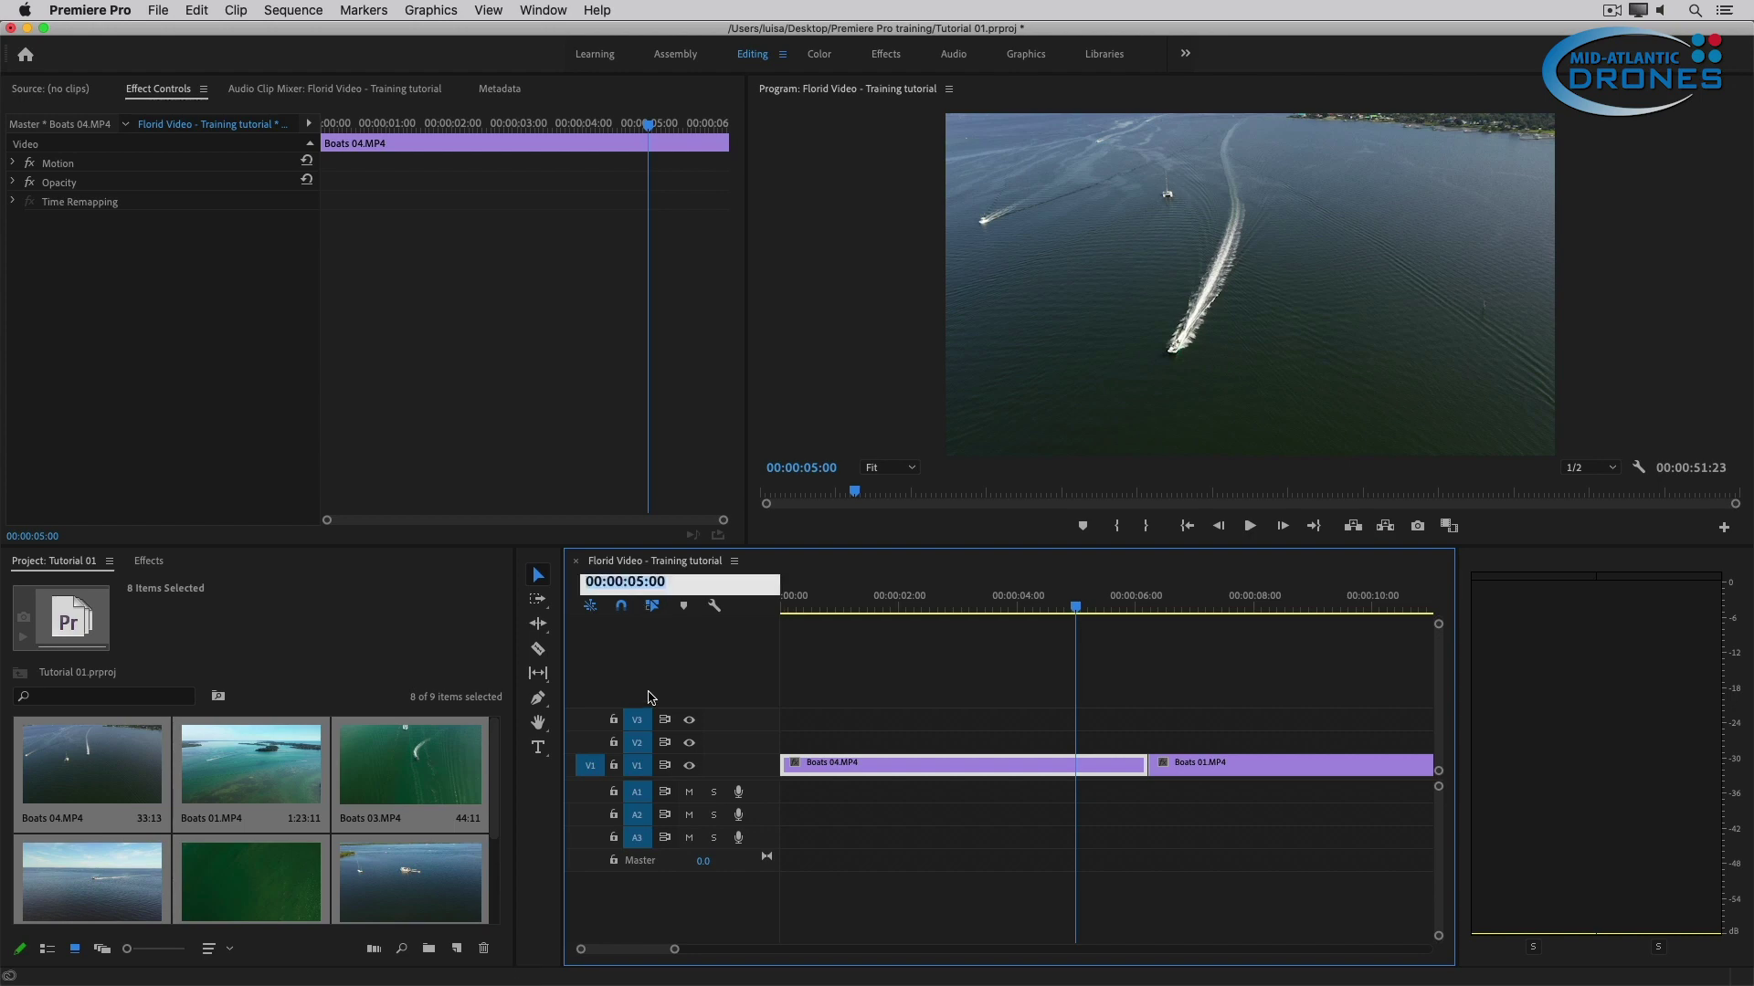
{"action": "type", "text": "5:"}
{"action": "type", "text": "00"}
{"action": "key", "text": "Return"}
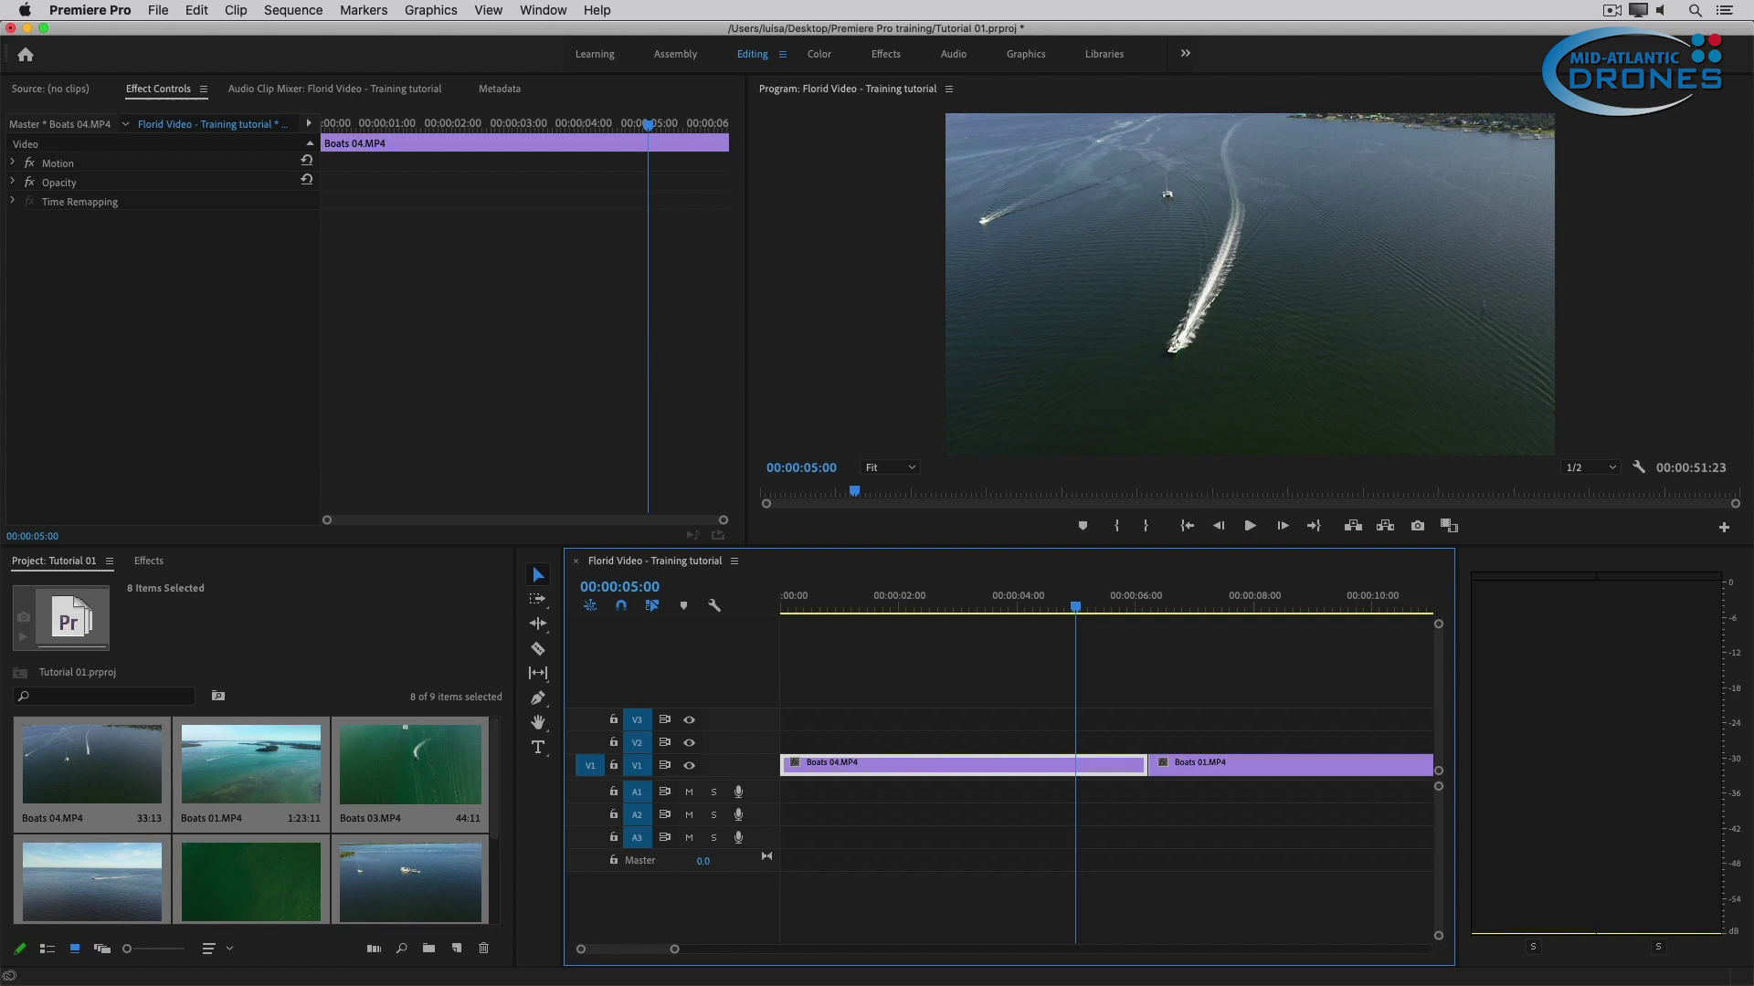
{"action": "key", "text": "w"}
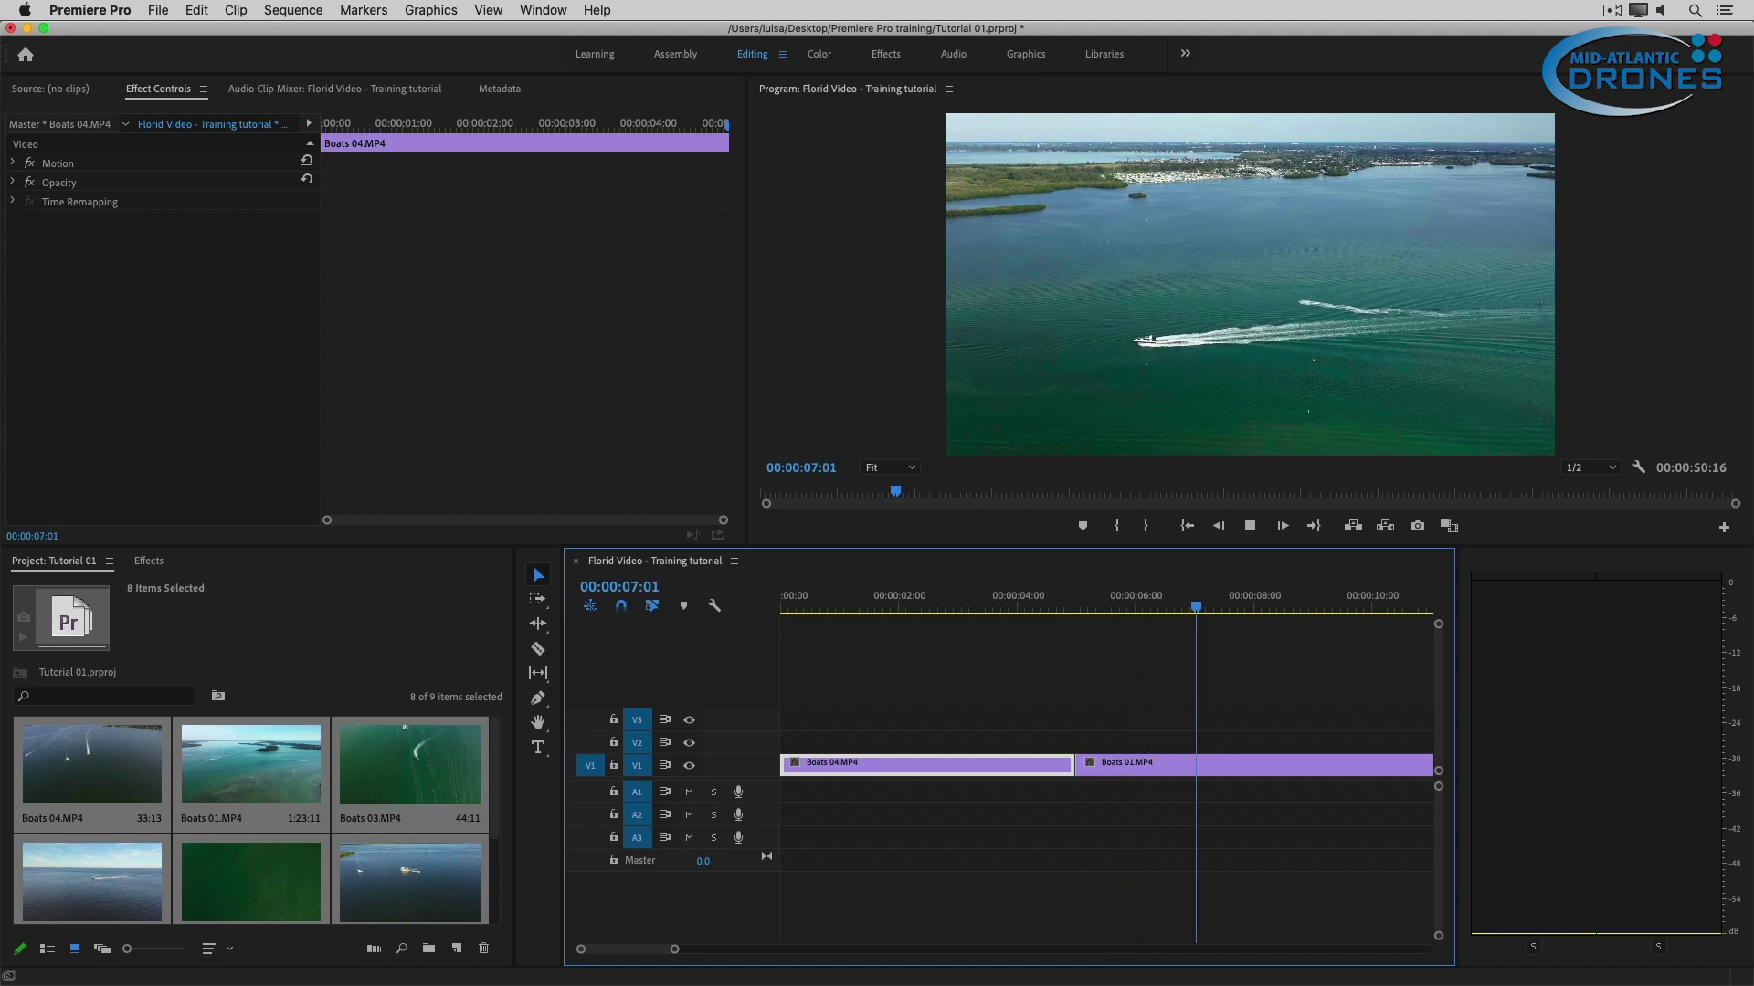
Play back the trimmed Boats 04 cut, then select Boats 01.MP4 for Effect Controls
{"action": "key", "text": "space"}
{"action": "key", "text": "Down"}
{"action": "key", "text": "Down"}
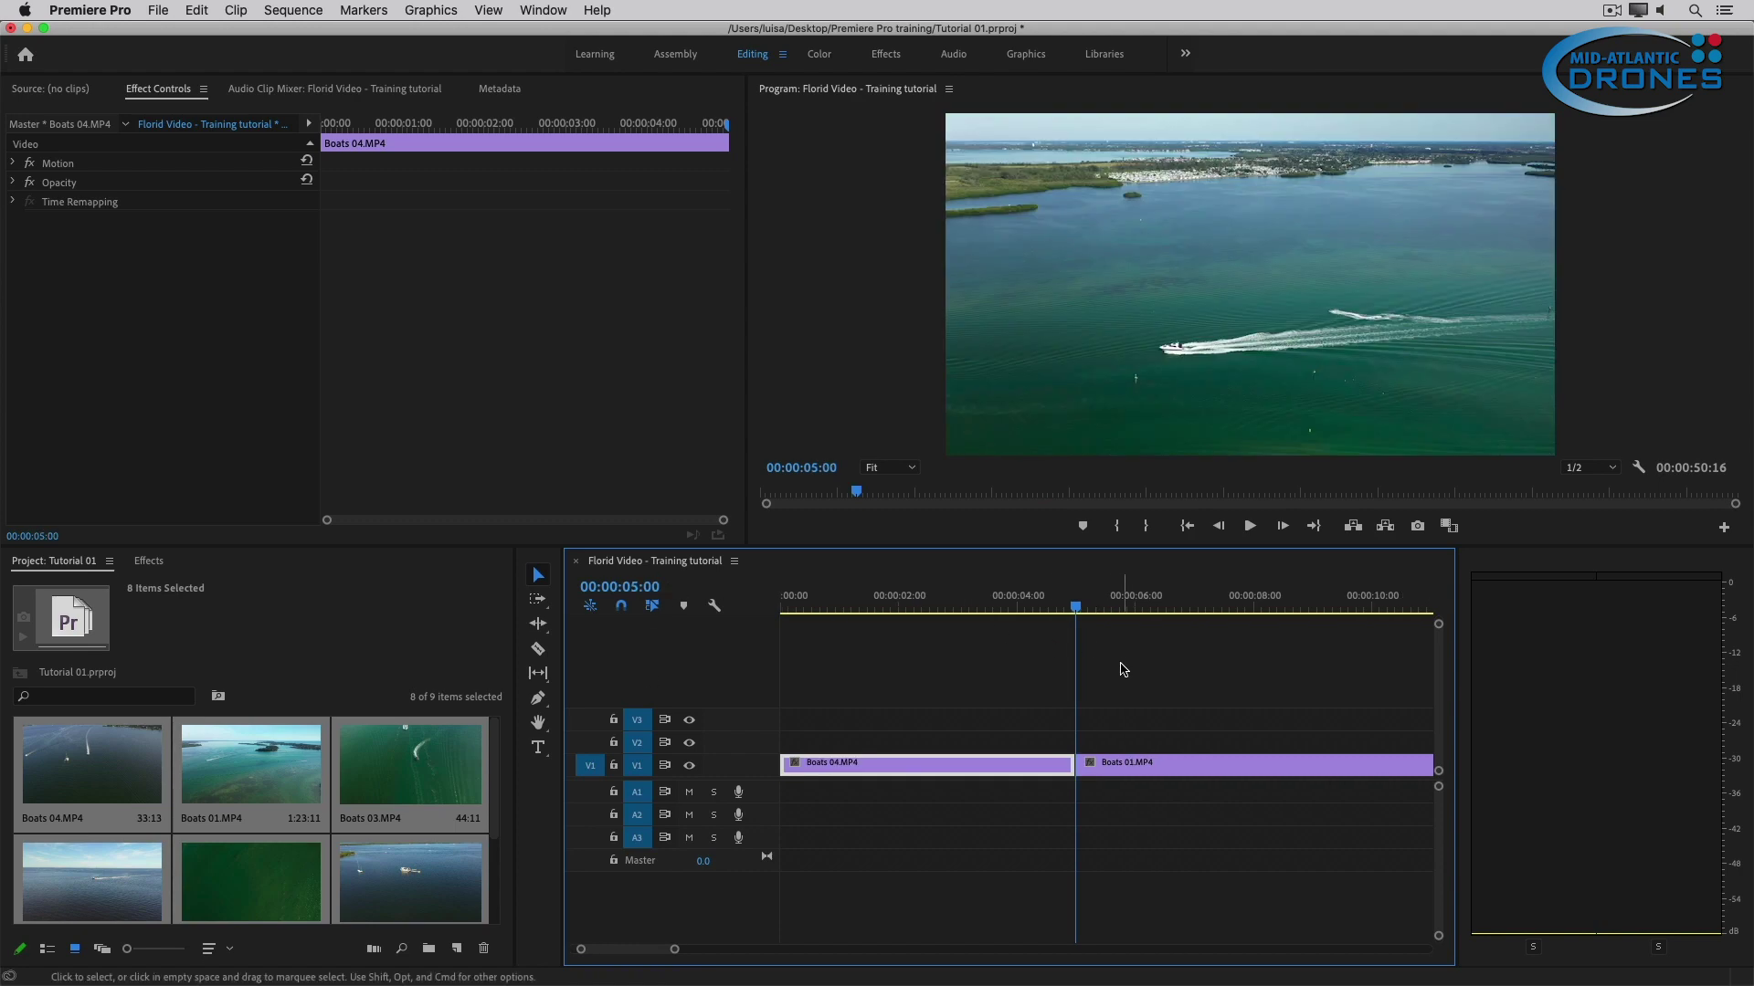
{"action": "left_click", "coordinate": [1230, 765]}
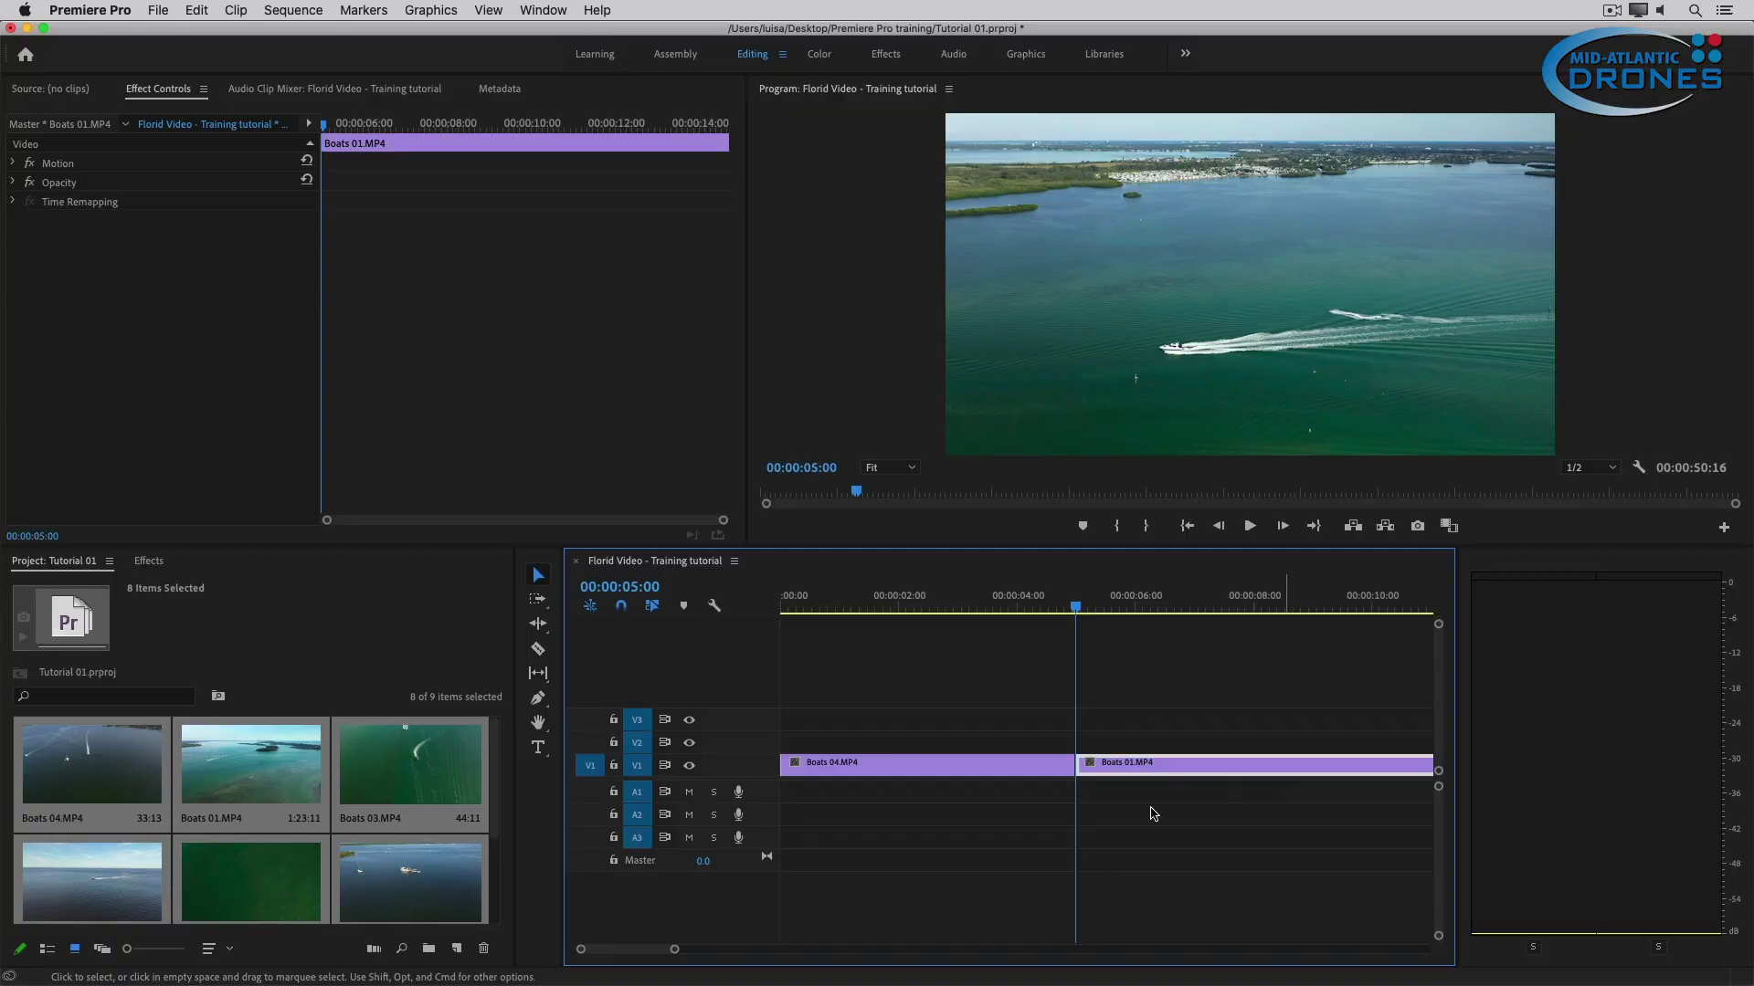
Scroll the timeline to show all of Boats 01.MP4 up to its 00:00:14:21 end
{"action": "scroll", "coordinate": [665, 952], "scroll_direction": "down", "scroll_amount": 10}
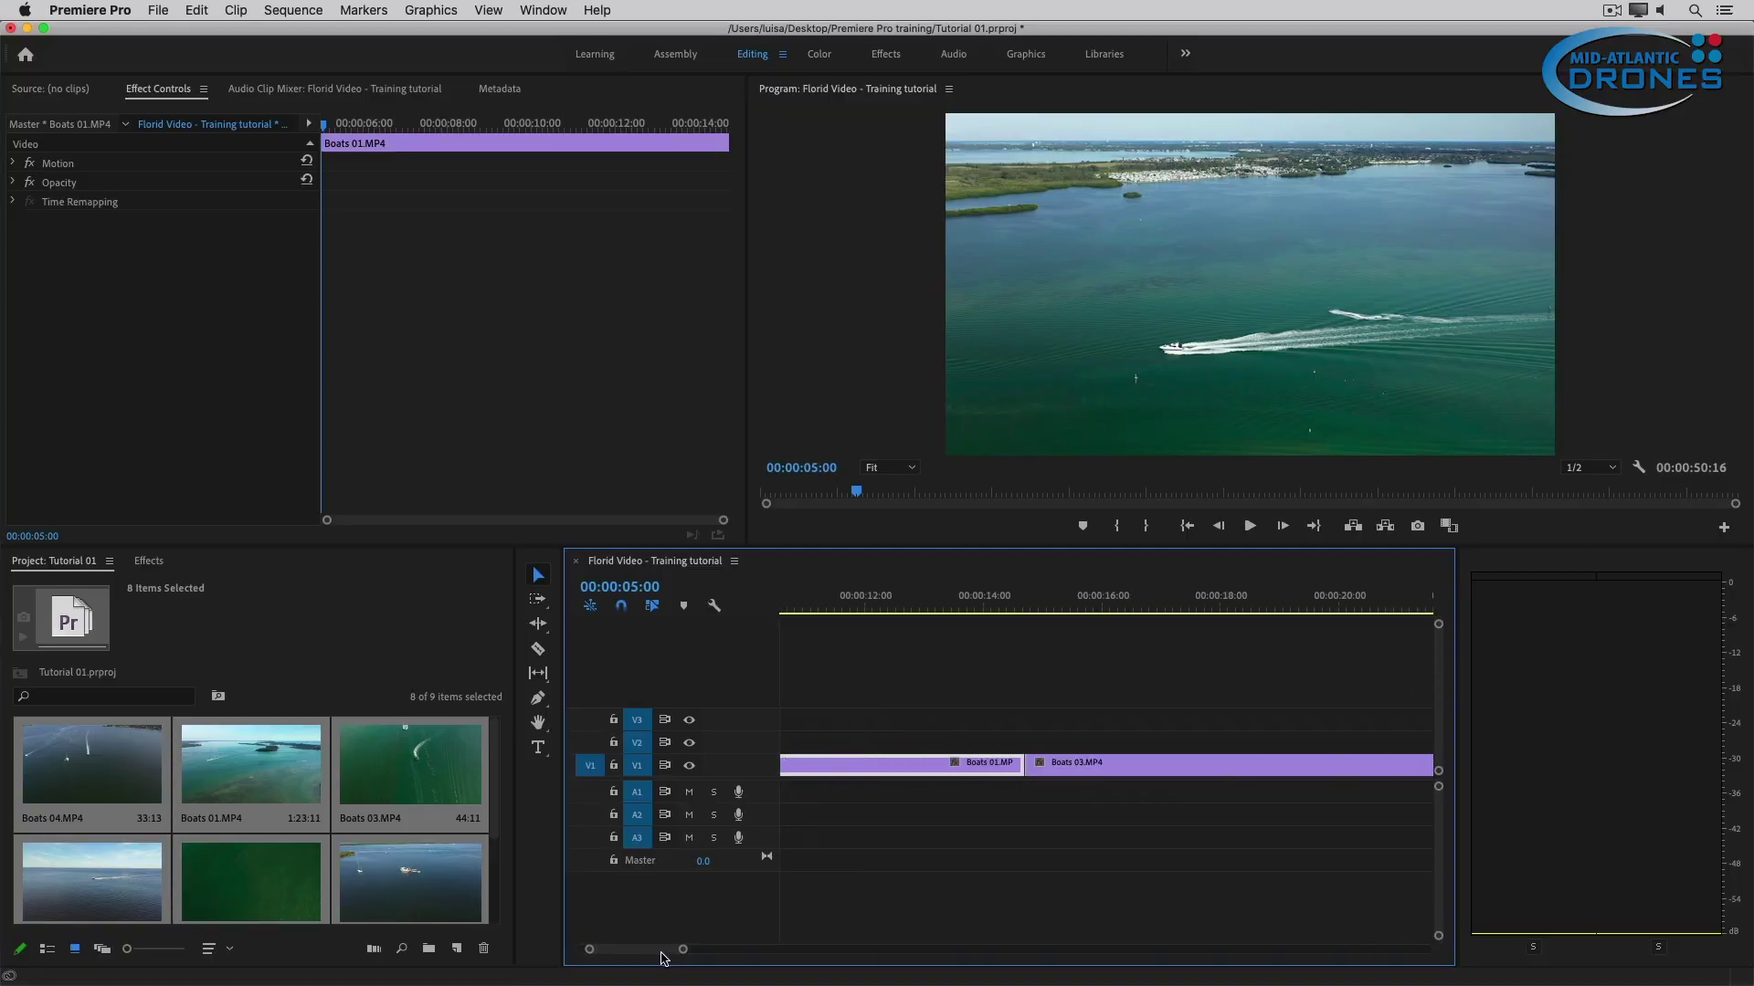
{"action": "scroll", "coordinate": [665, 953], "scroll_direction": "up", "scroll_amount": 6}
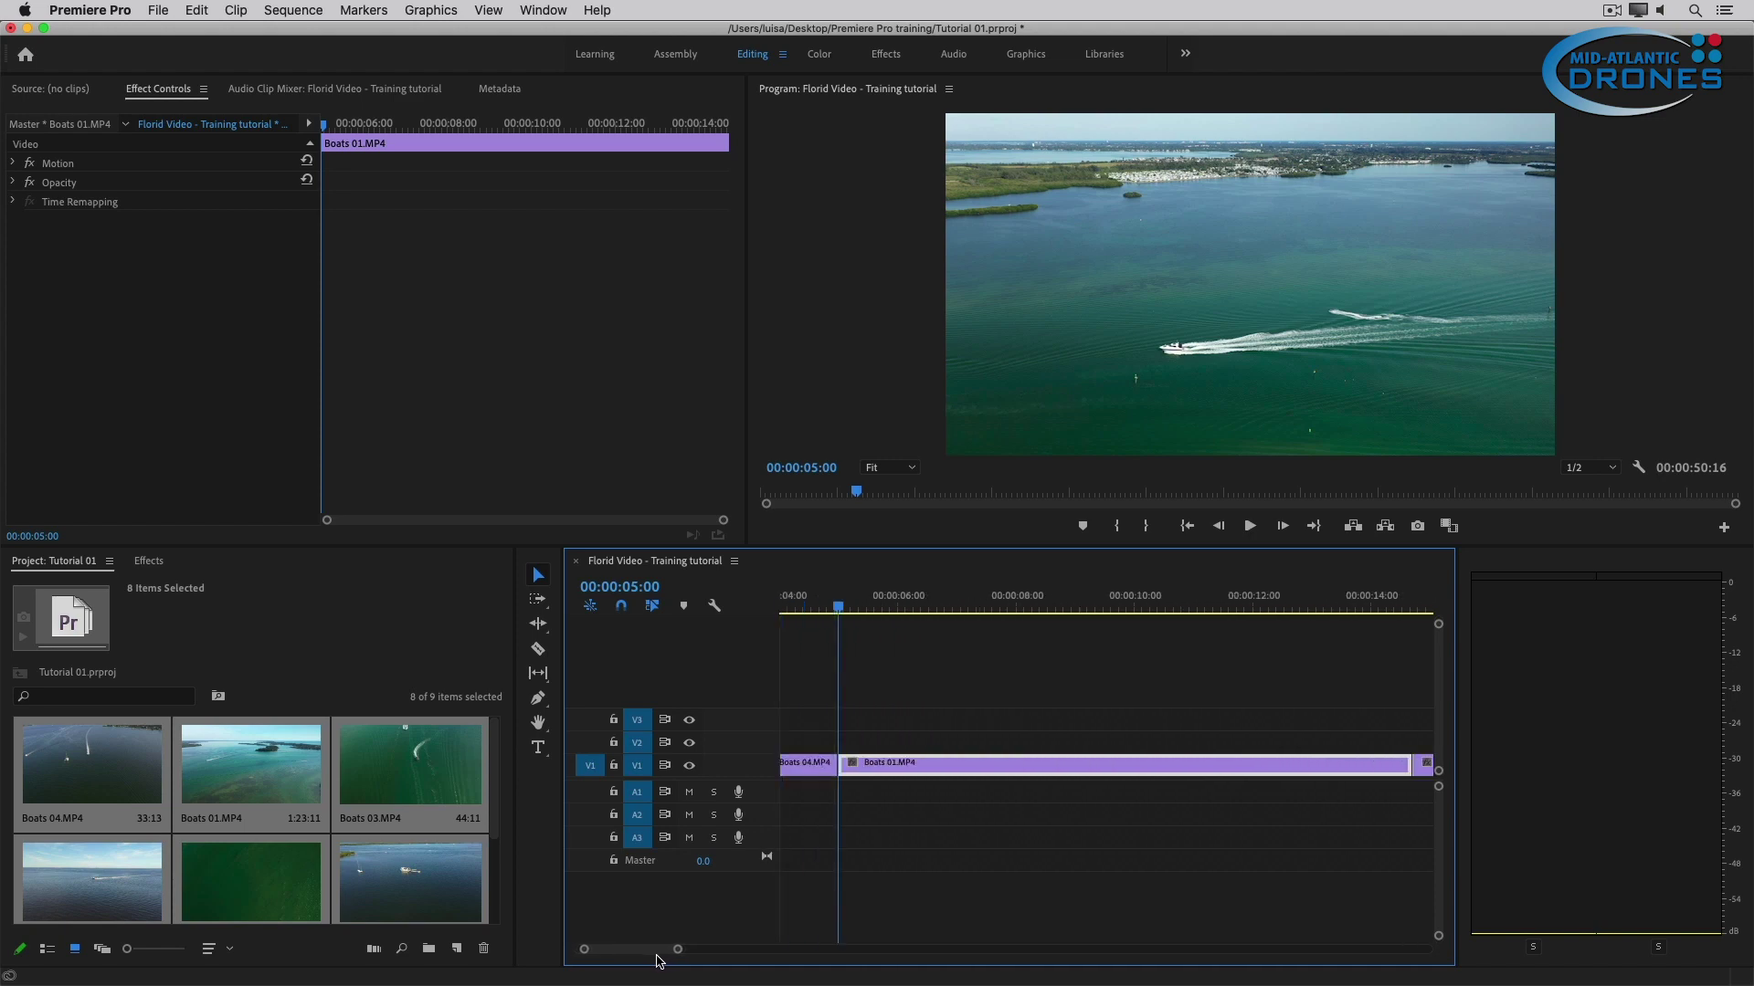
{"action": "scroll", "coordinate": [657, 959], "scroll_direction": "down", "scroll_amount": 1}
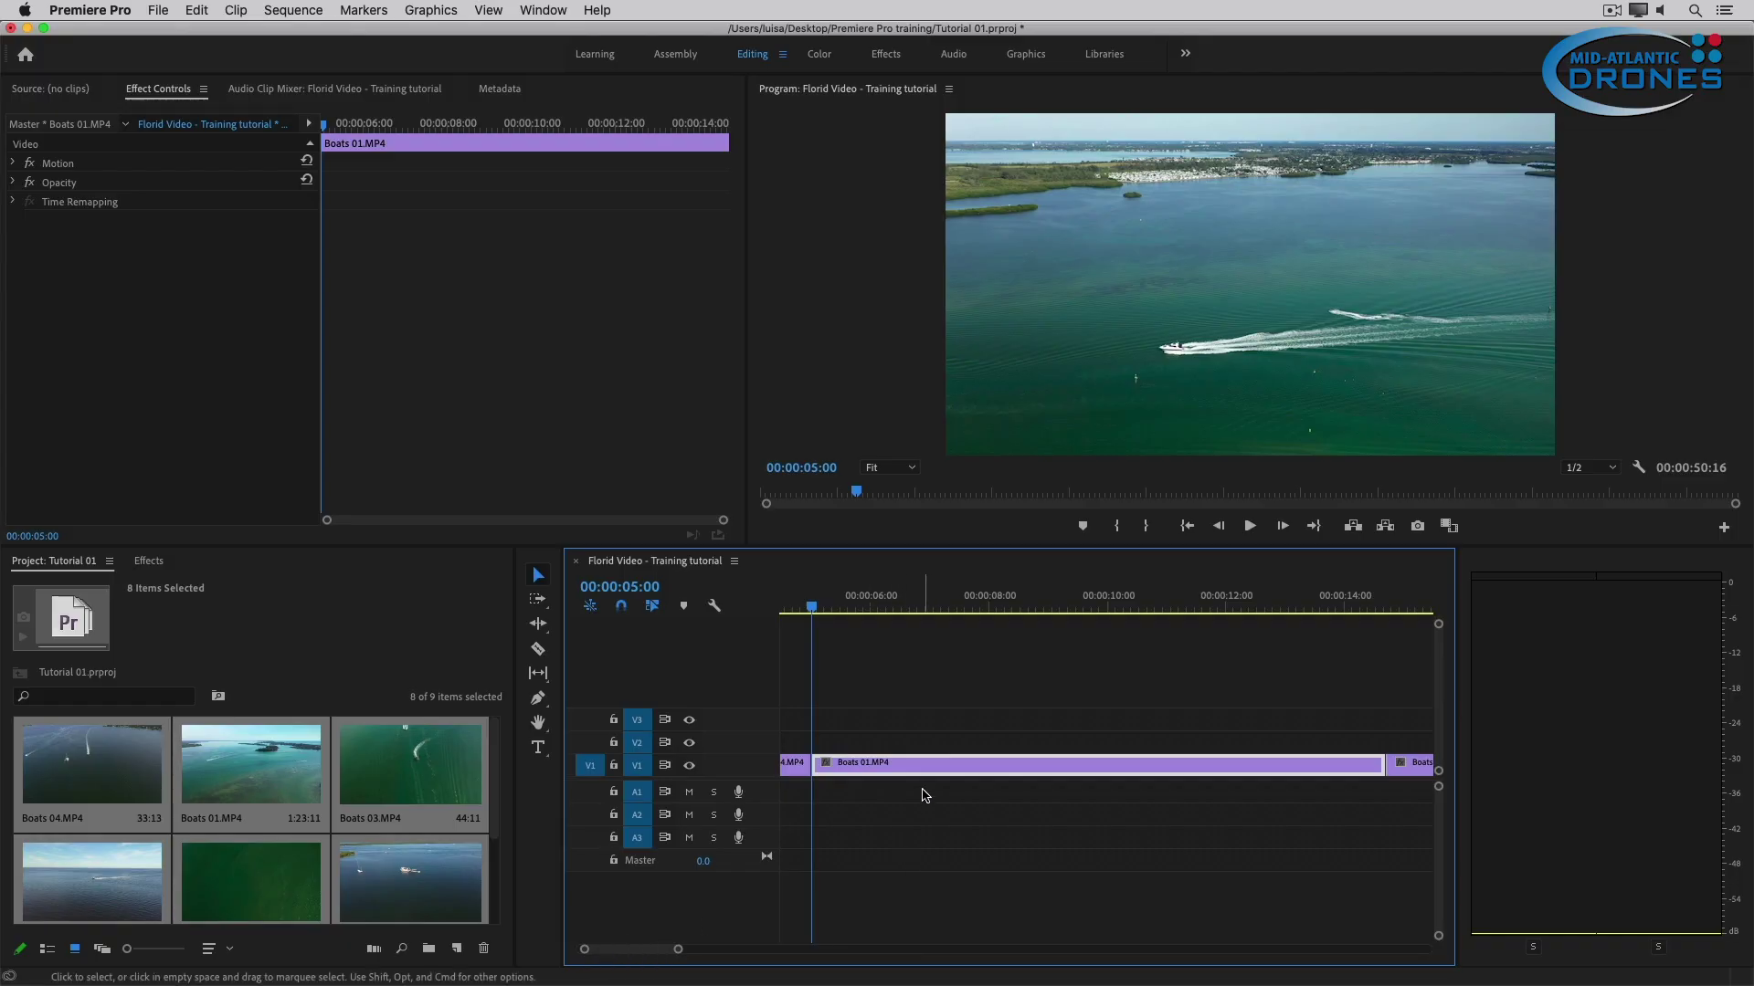
{"action": "scroll", "coordinate": [926, 796], "scroll_direction": "left", "scroll_amount": 2}
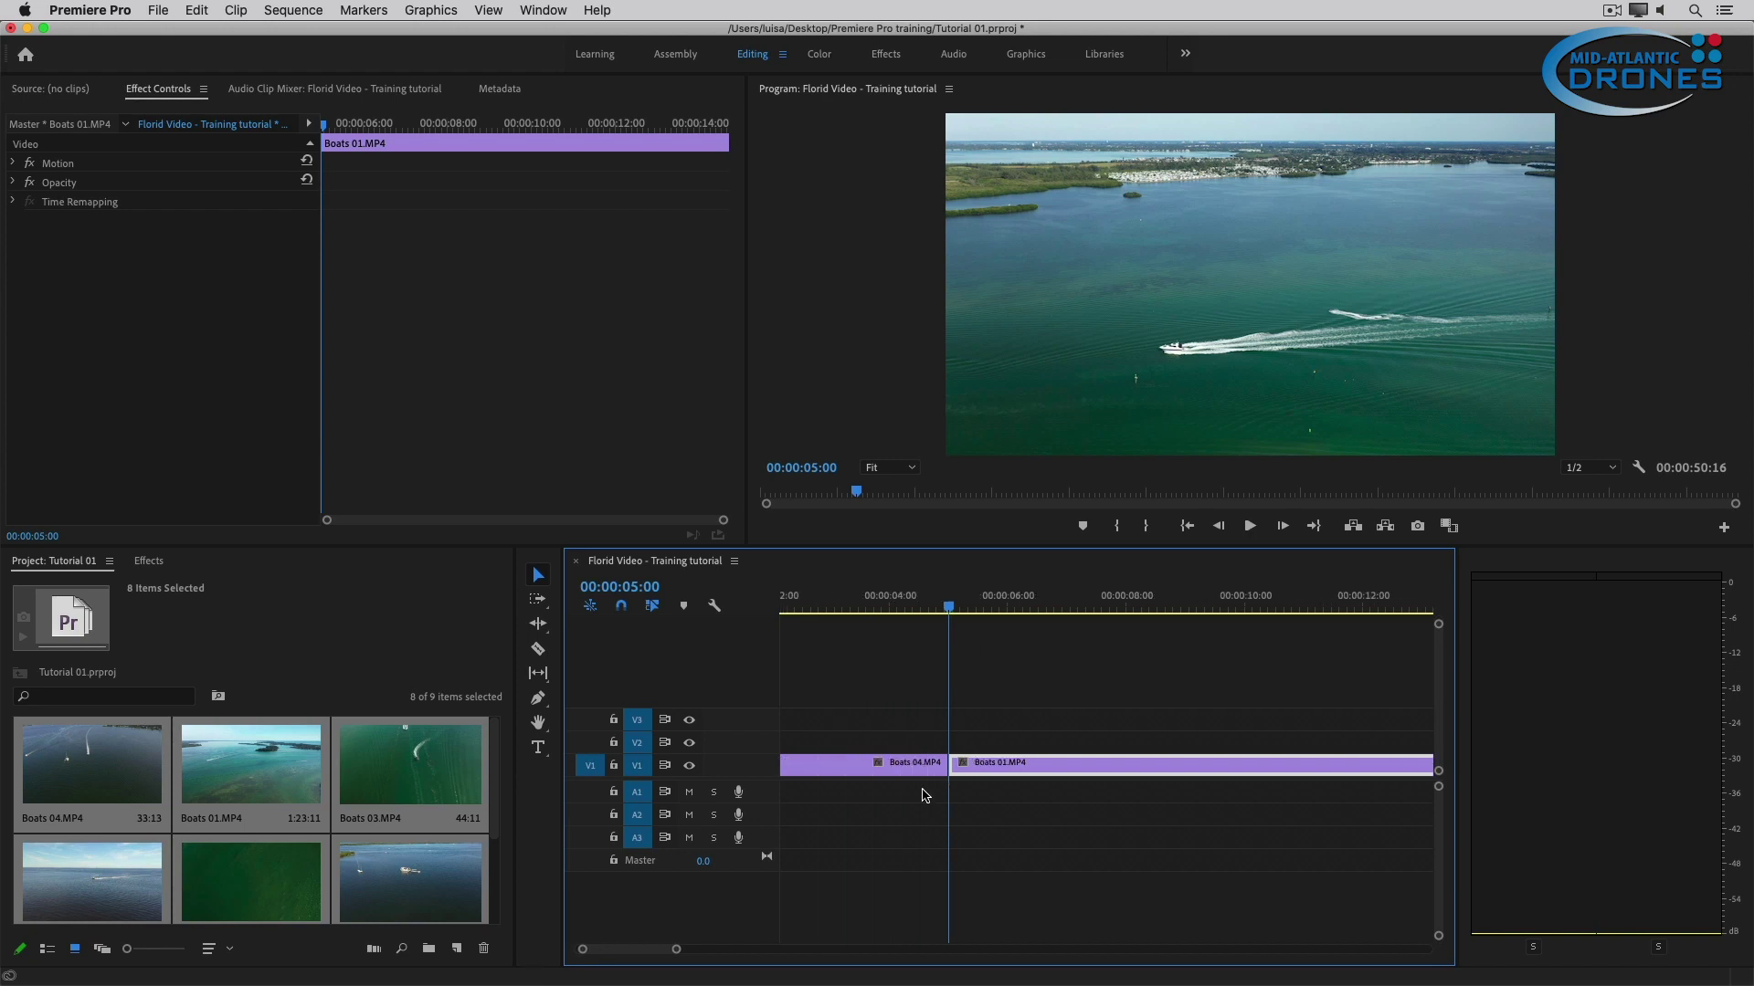
{"action": "scroll", "coordinate": [925, 796], "scroll_direction": "right", "scroll_amount": 2}
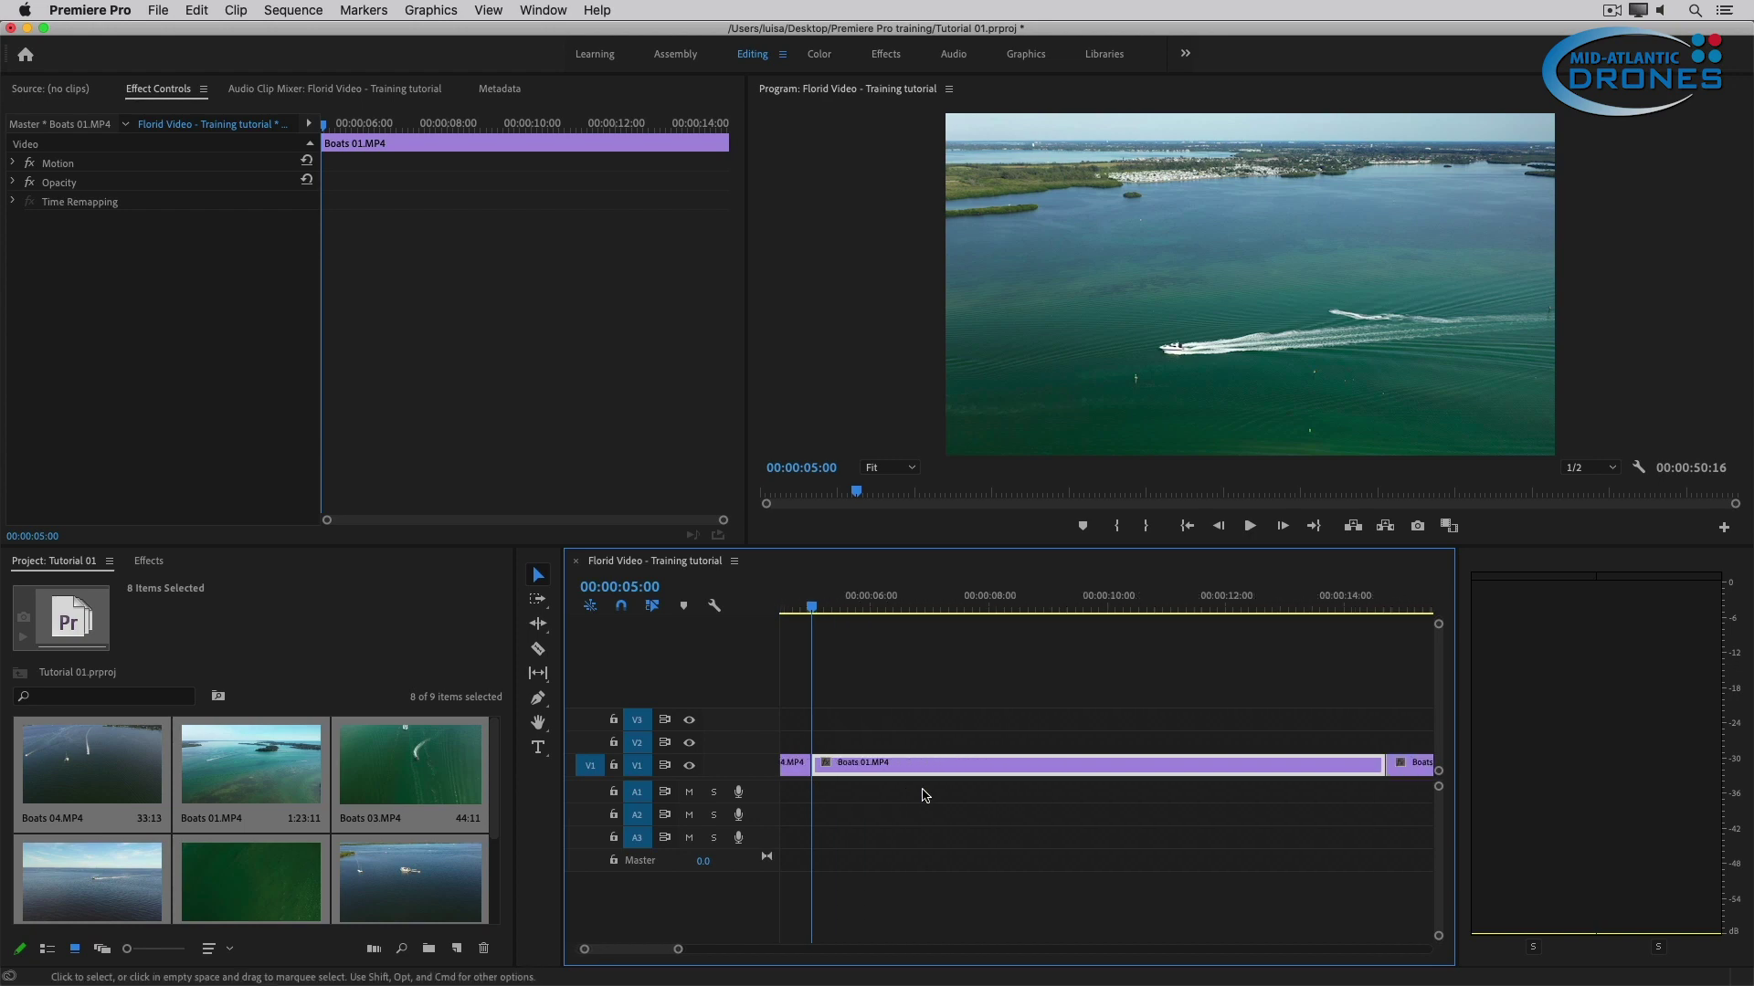
{"action": "scroll", "coordinate": [925, 796], "scroll_direction": "left", "scroll_amount": 10}
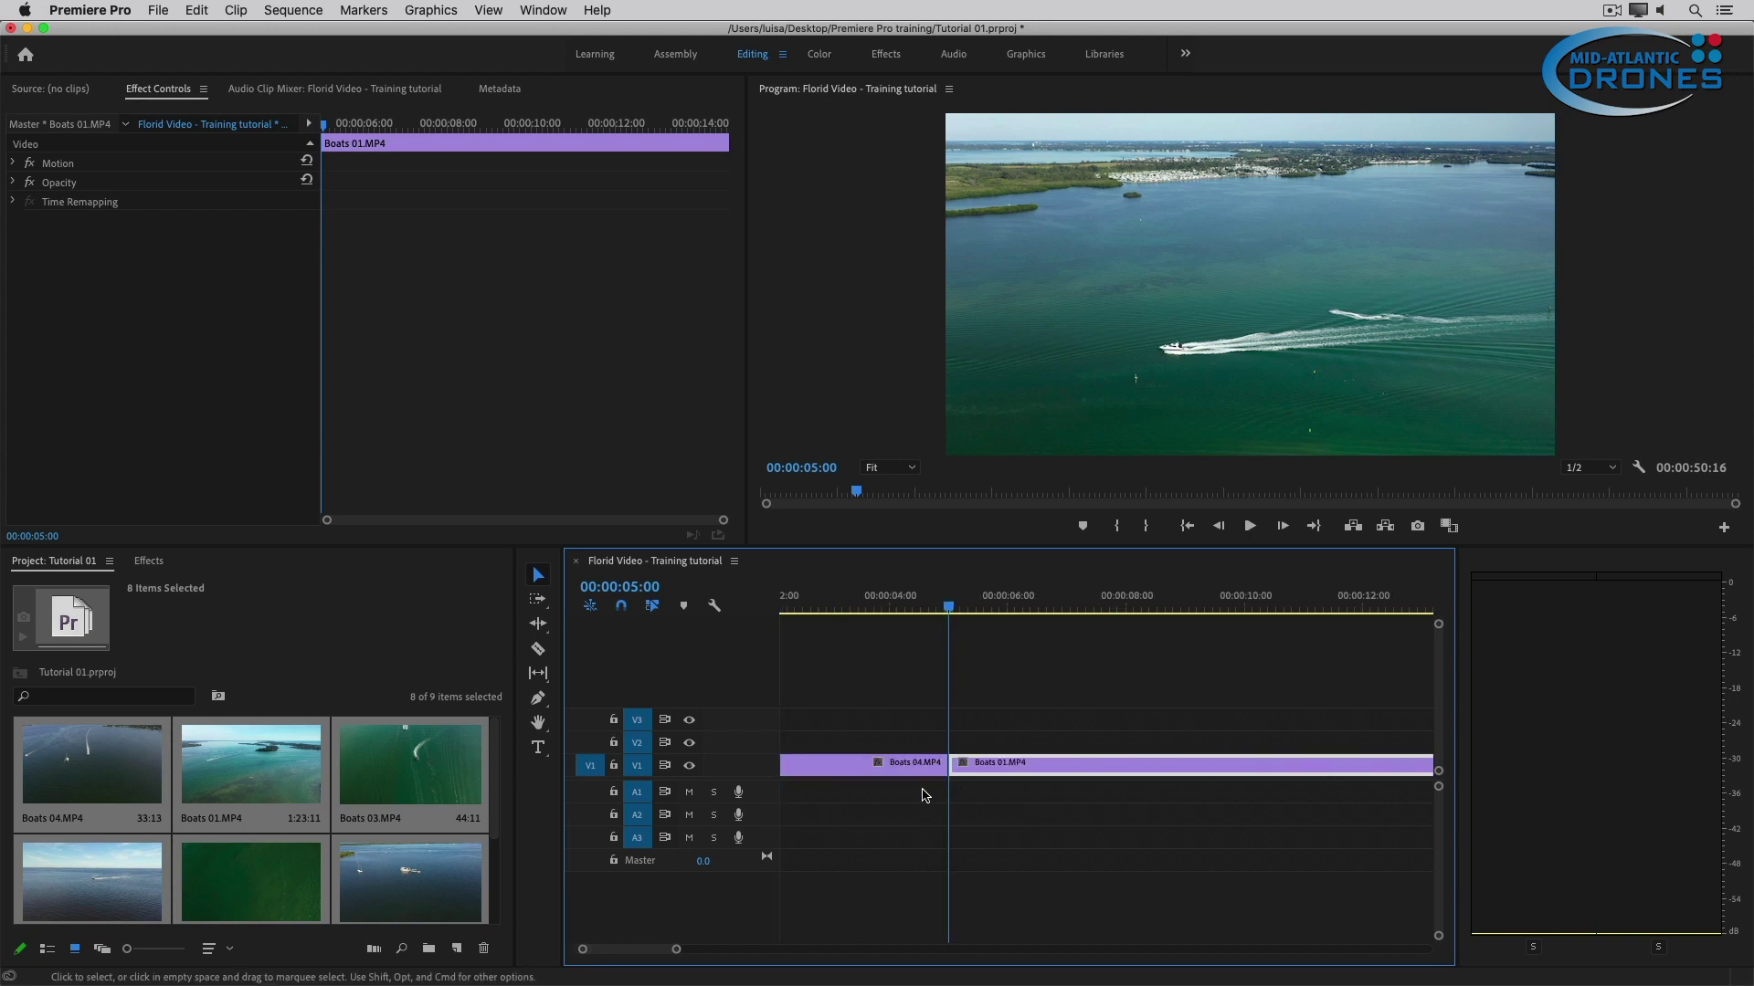
{"action": "scroll", "coordinate": [925, 796], "scroll_direction": "right", "scroll_amount": 11}
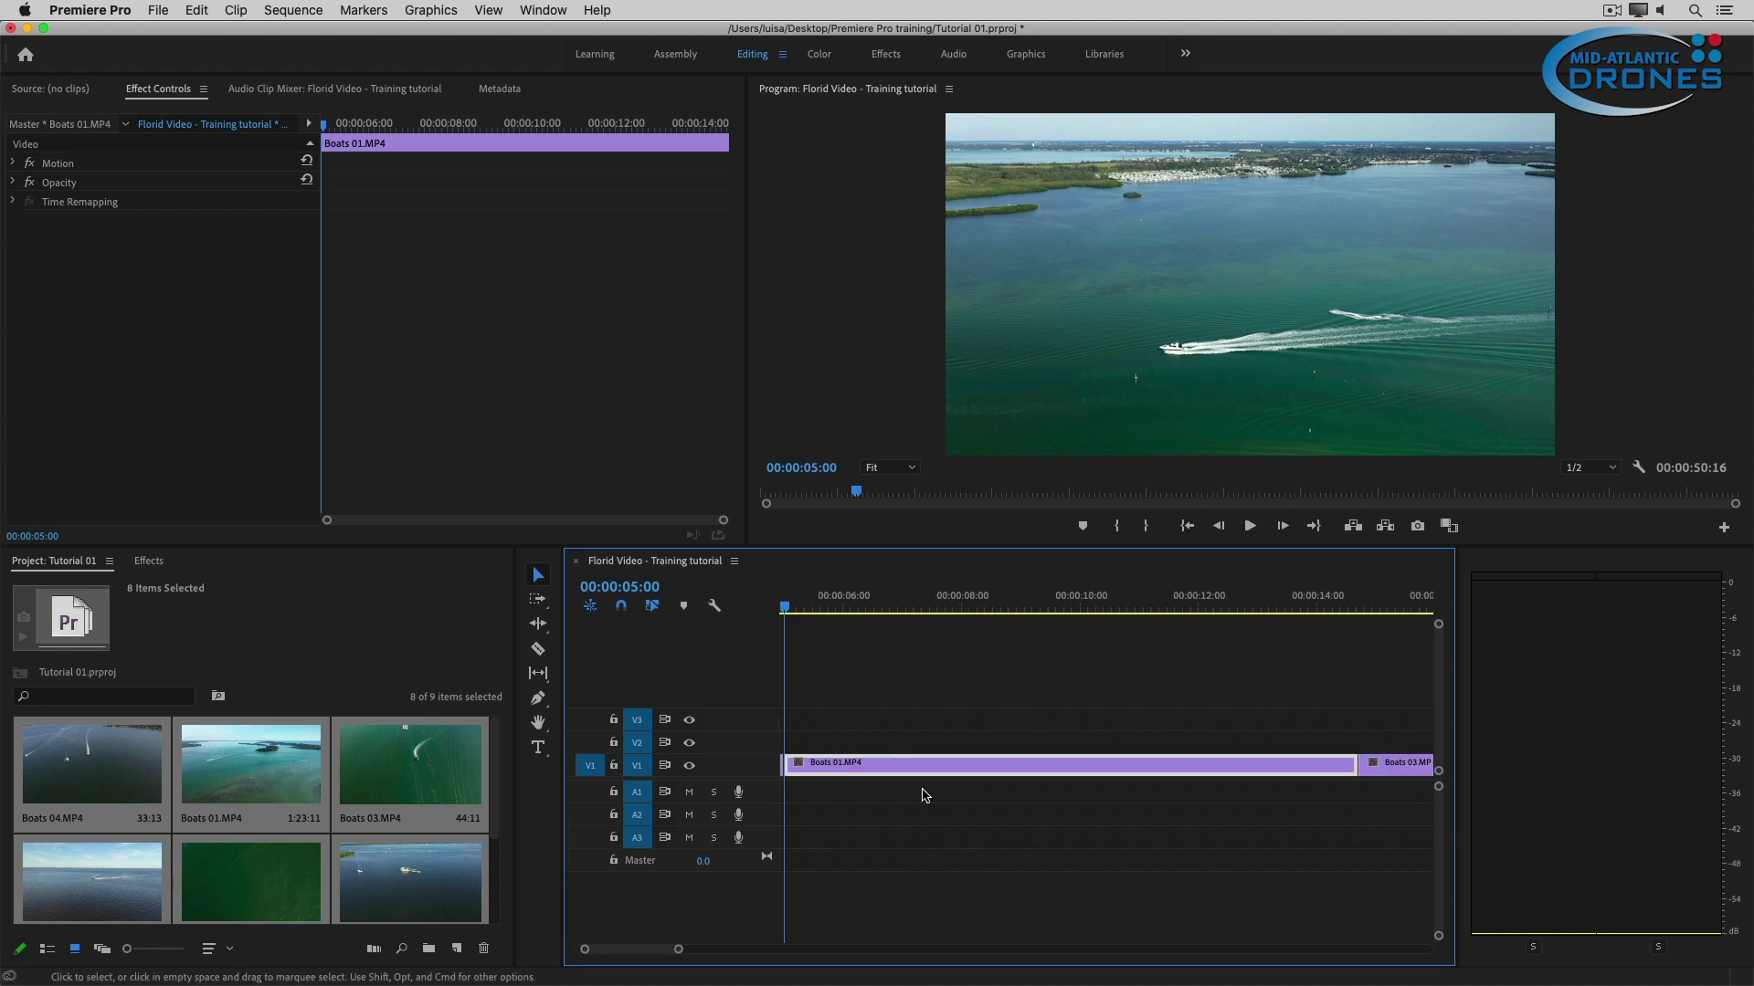
{"action": "scroll", "coordinate": [925, 795], "scroll_direction": "left", "scroll_amount": 5}
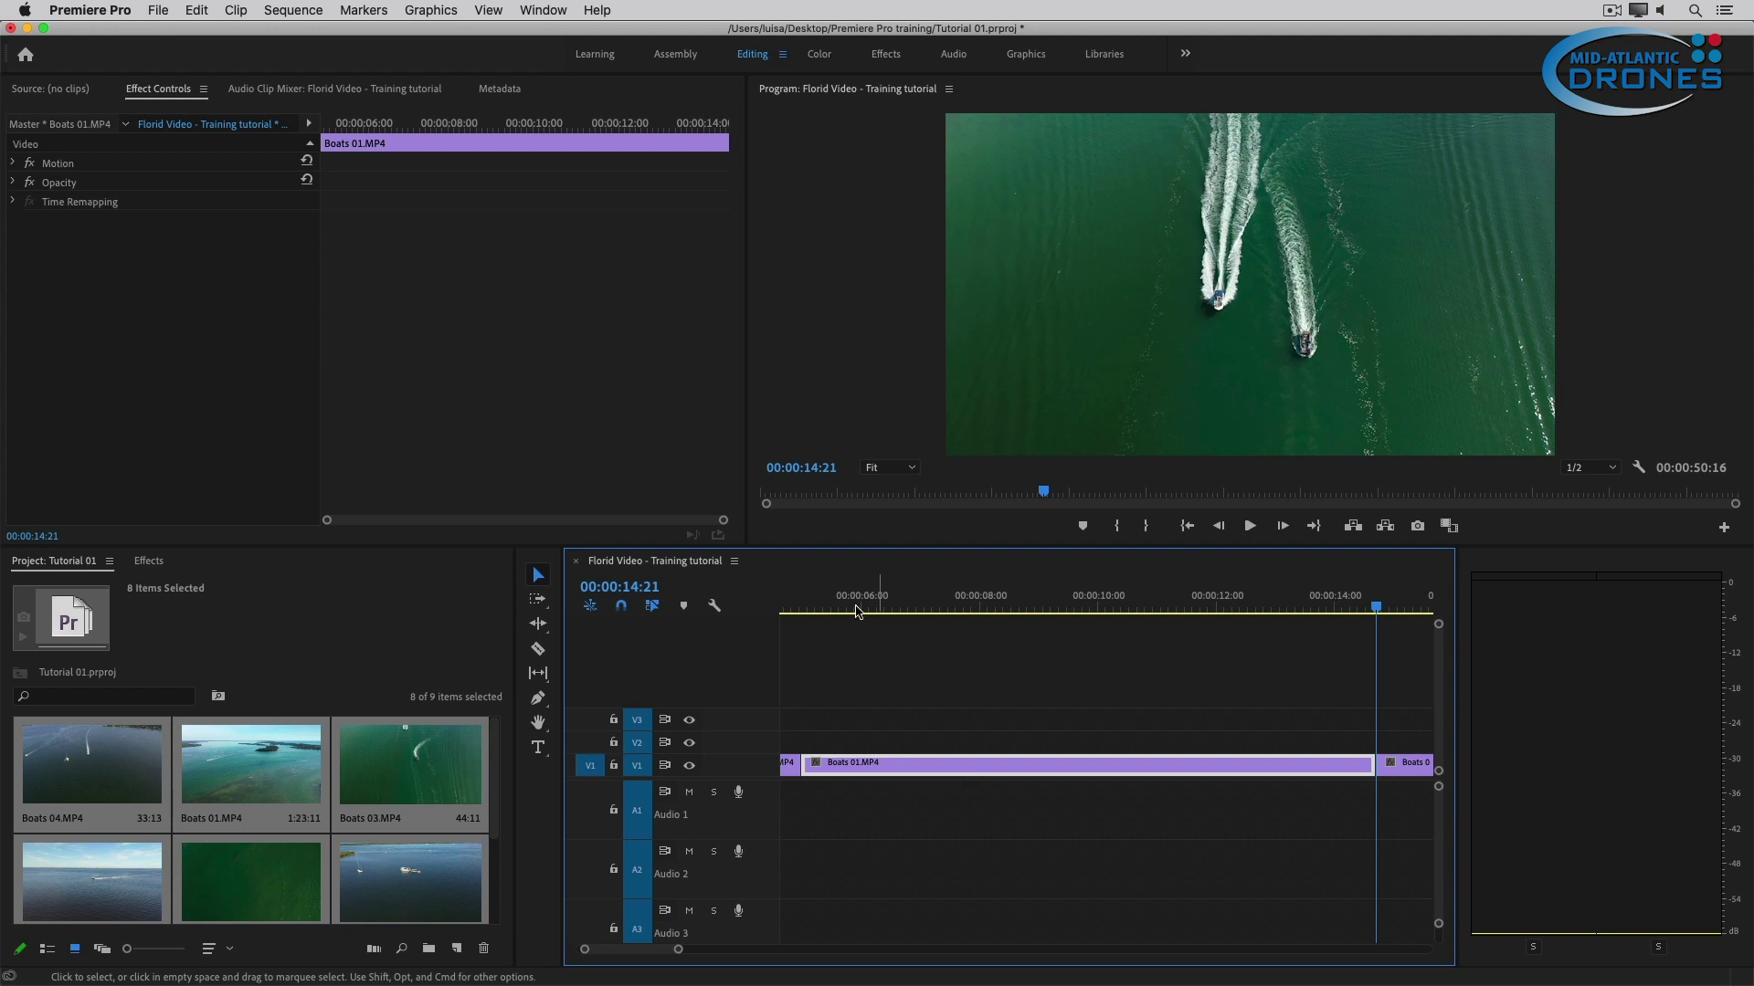
Advance the playhead 4 seconds 21 frames to set Boats 01.MP4's new end near 00:00:09:21
{"action": "left_click_drag", "start_coordinate": [819, 609], "coordinate": [1243, 667]}
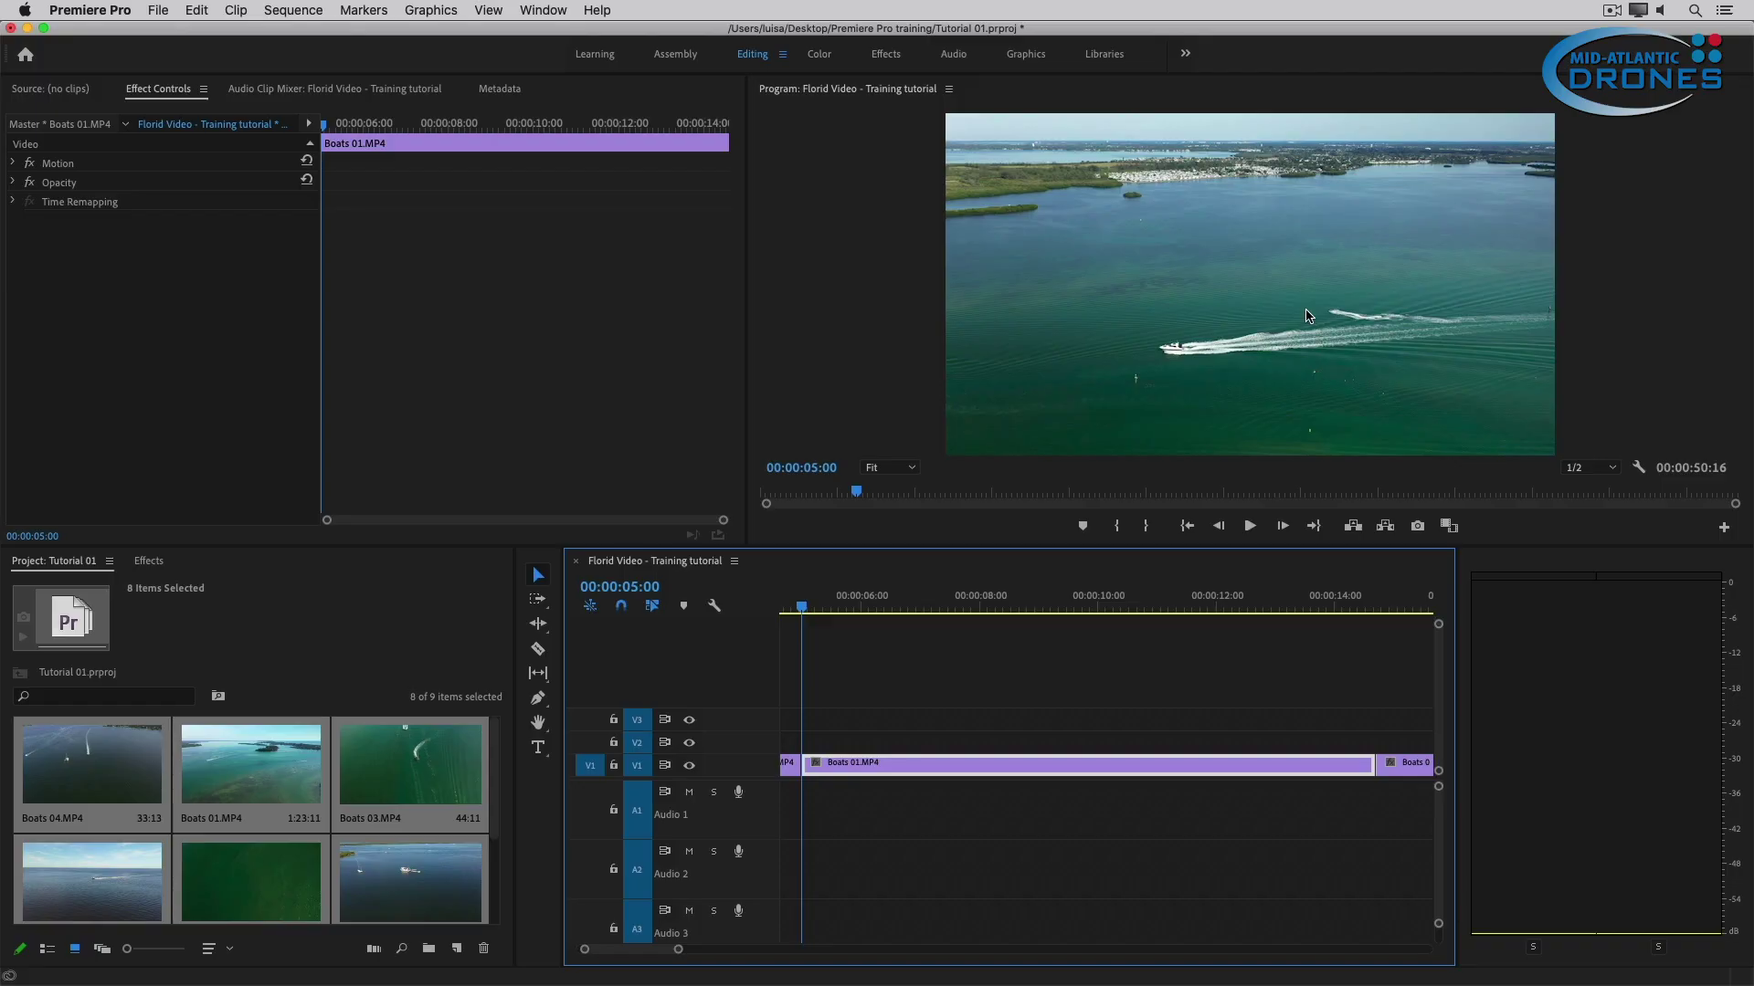
{"action": "left_click", "coordinate": [623, 585]}
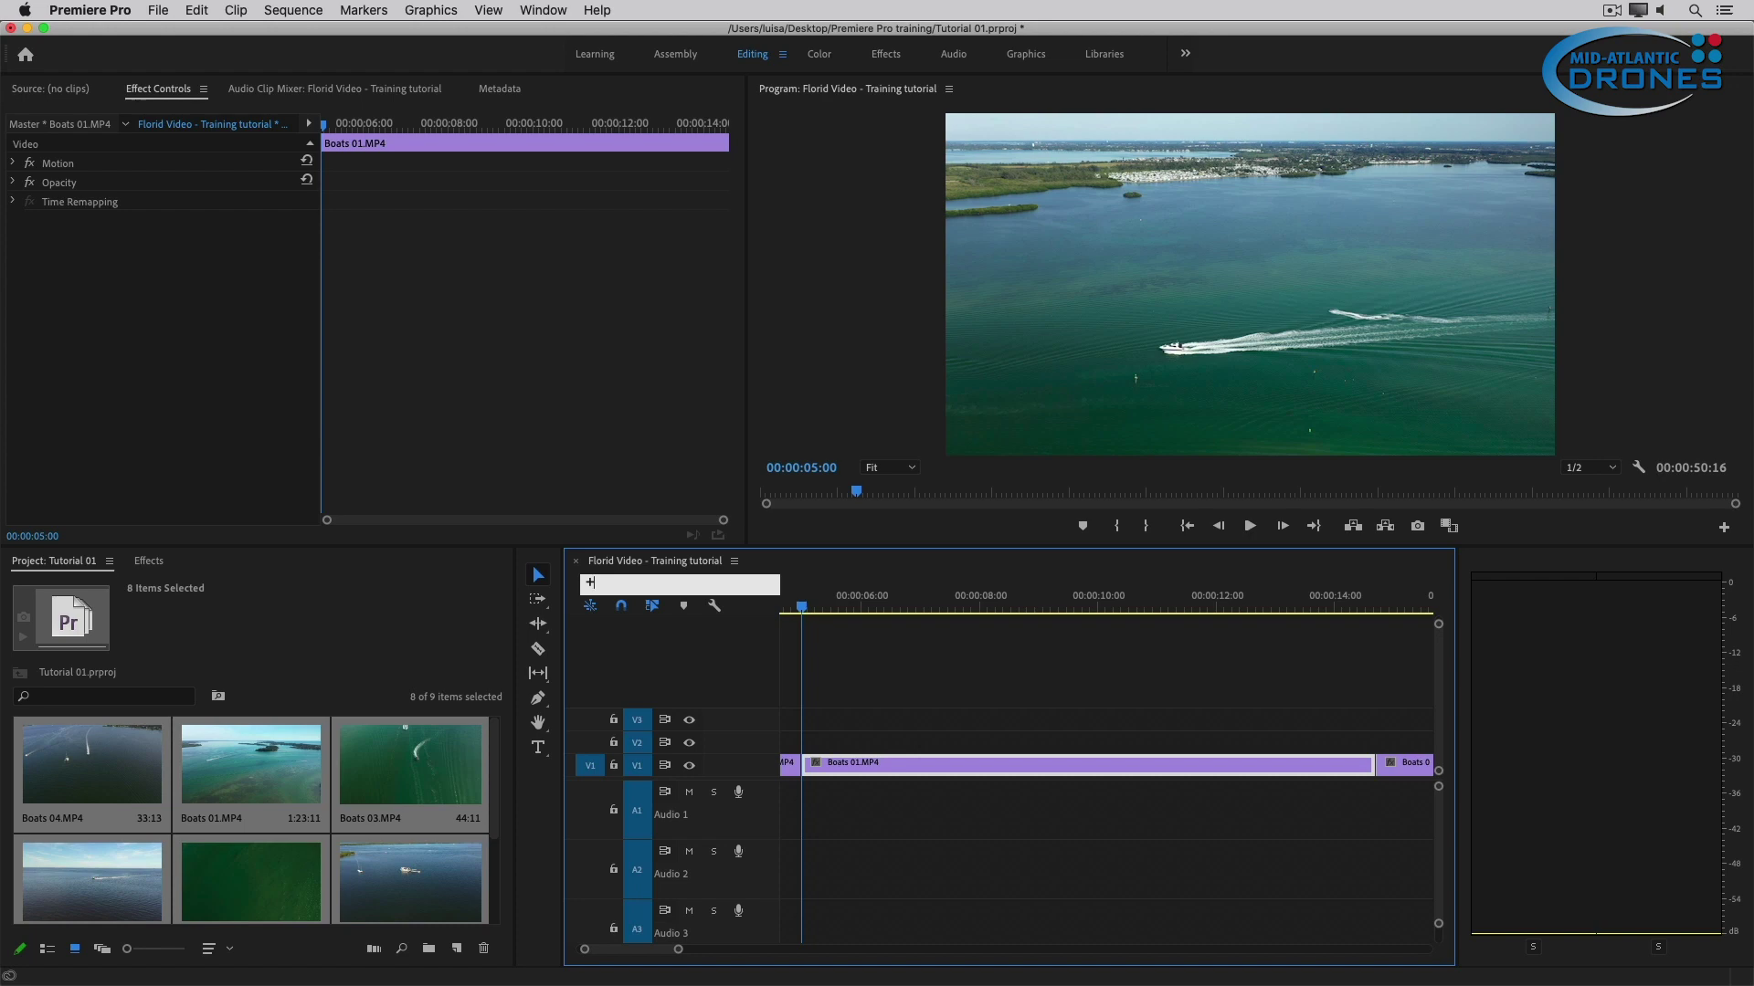
{"action": "key", "text": "Return"}
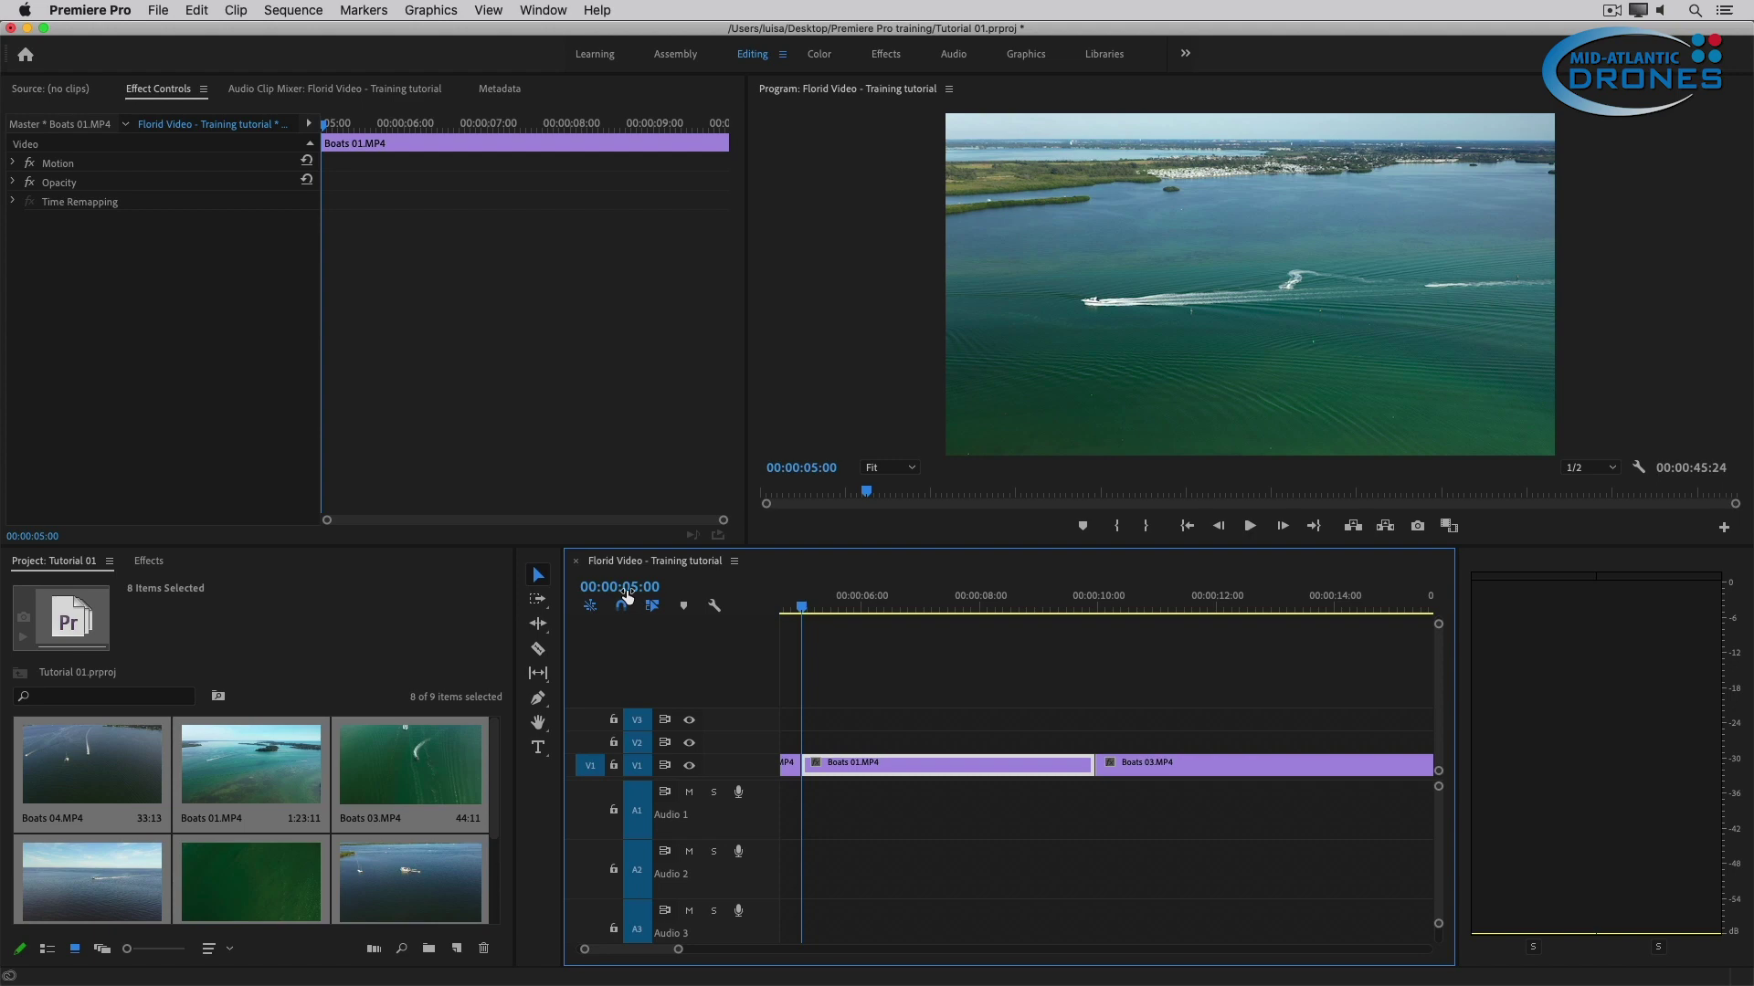
Select Boats 03.MP4 and jump to its edit point before Boats 08.MP4
{"action": "left_click", "coordinate": [627, 590]}
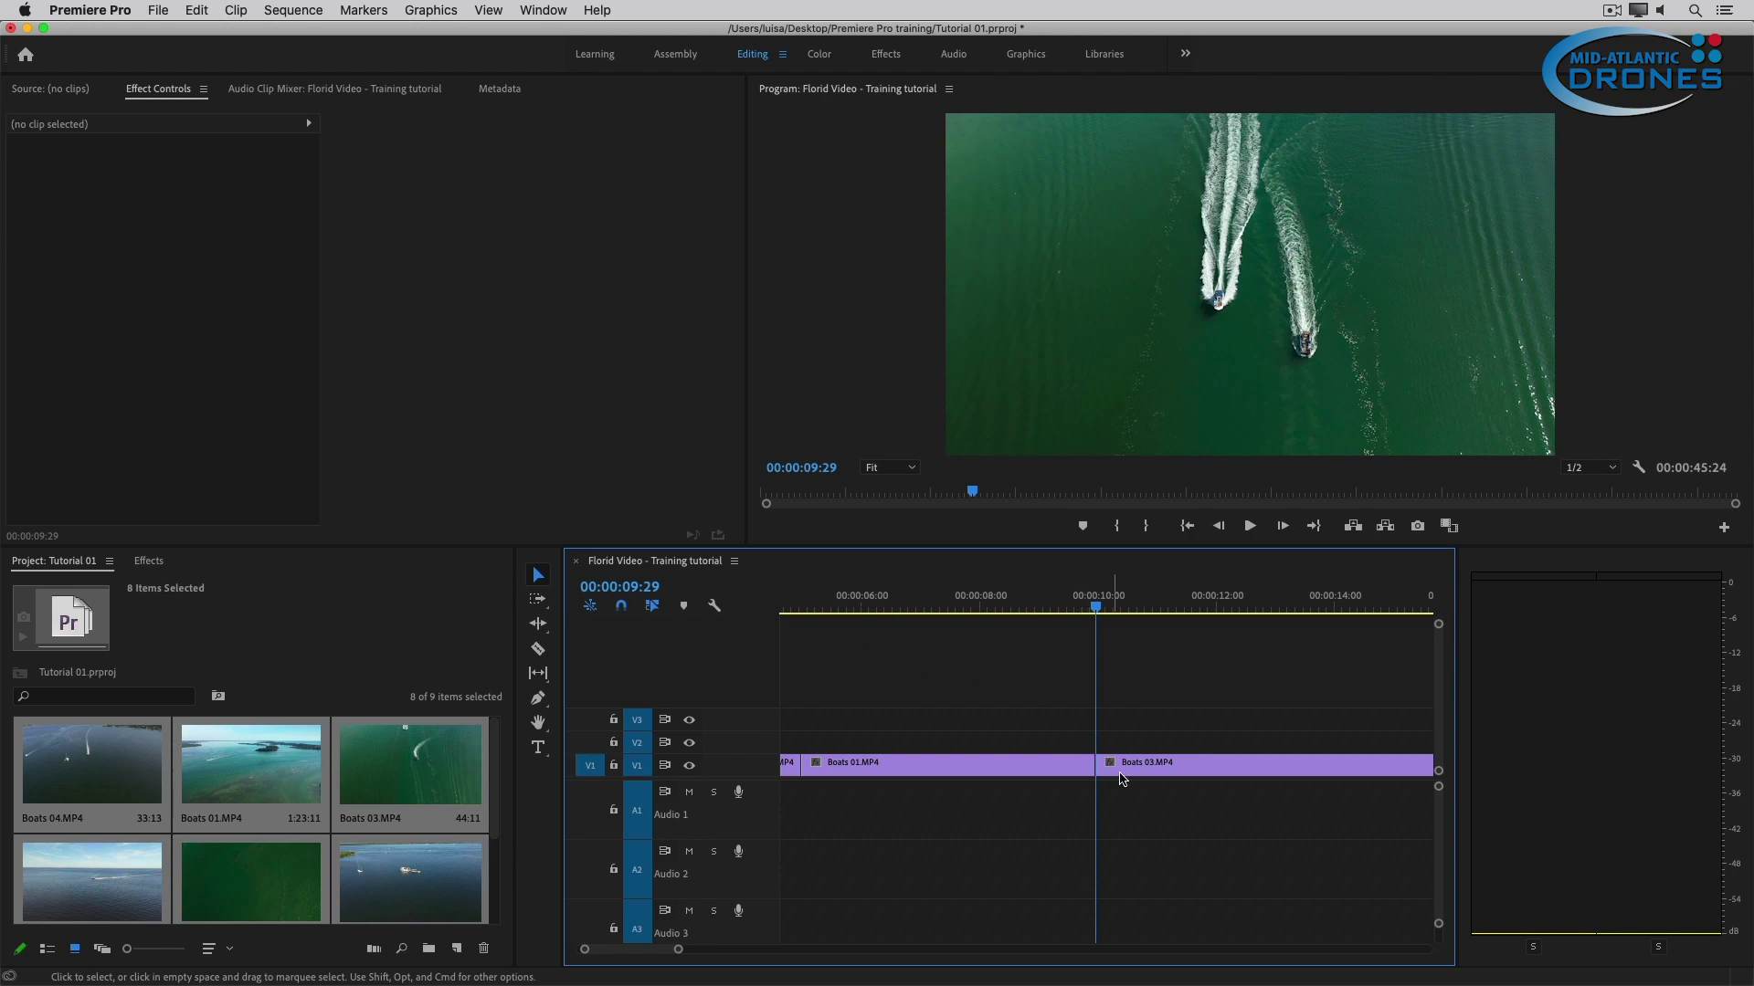
{"action": "scroll", "coordinate": [1124, 778], "scroll_direction": "right", "scroll_amount": 5}
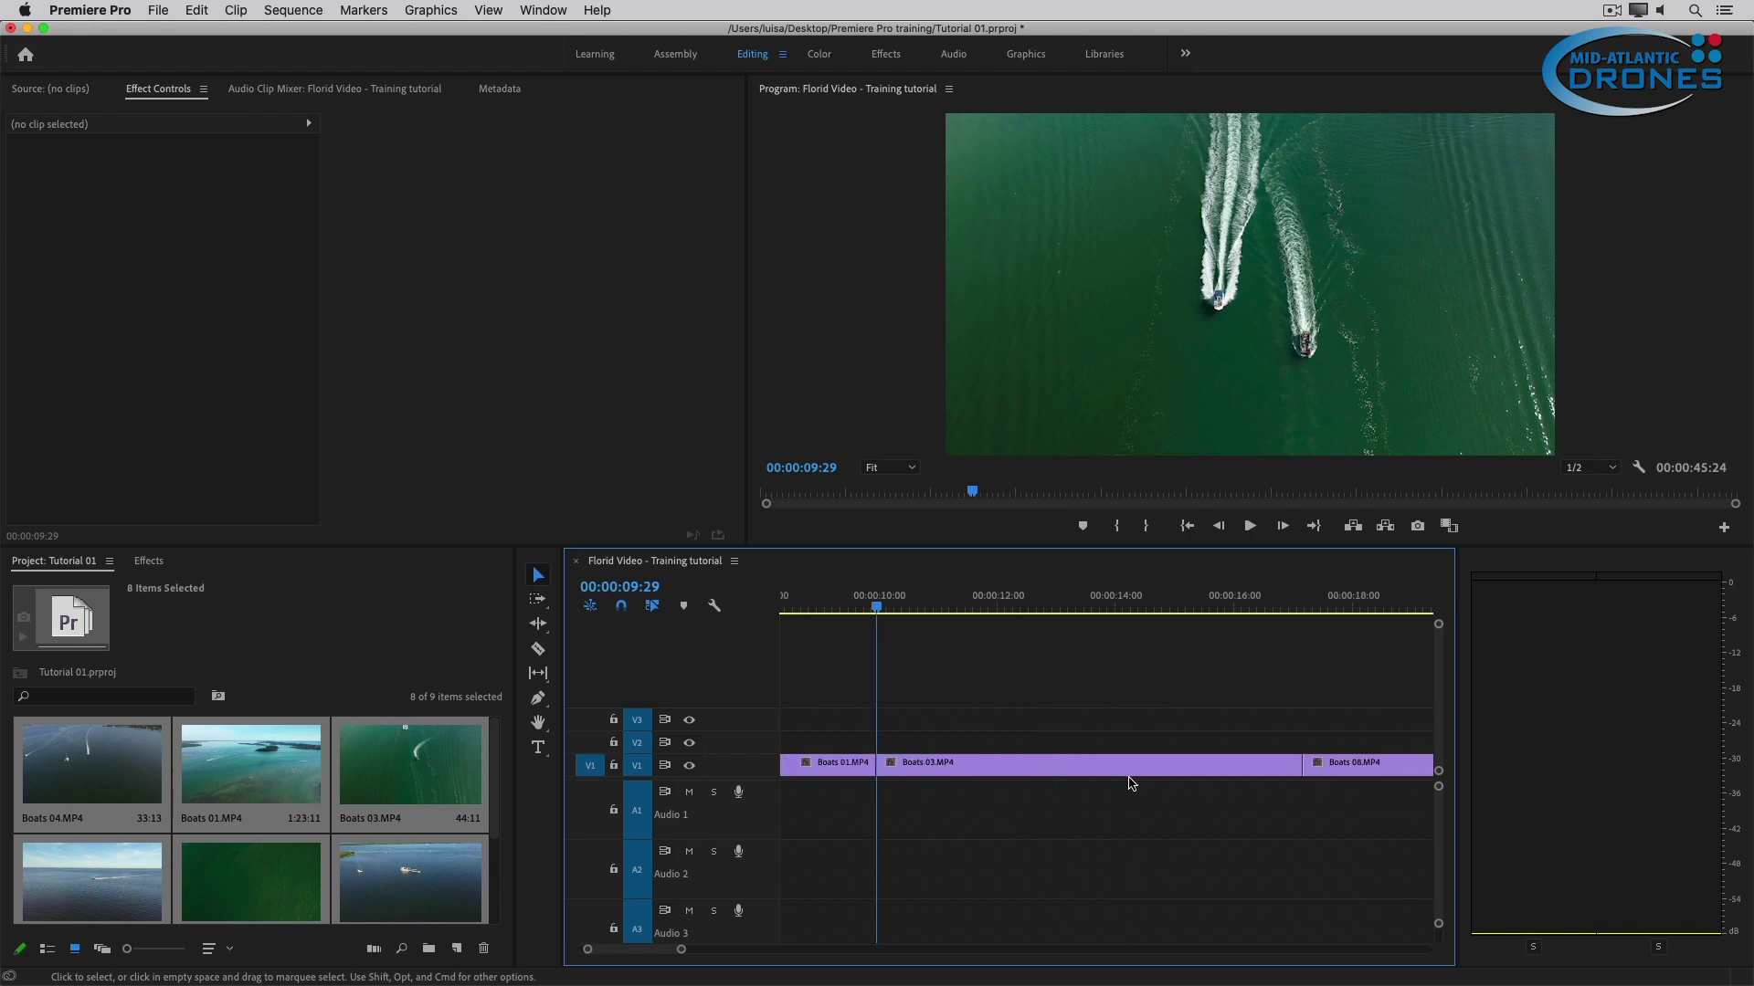
{"action": "scroll", "coordinate": [1131, 782], "scroll_direction": "right", "scroll_amount": 1}
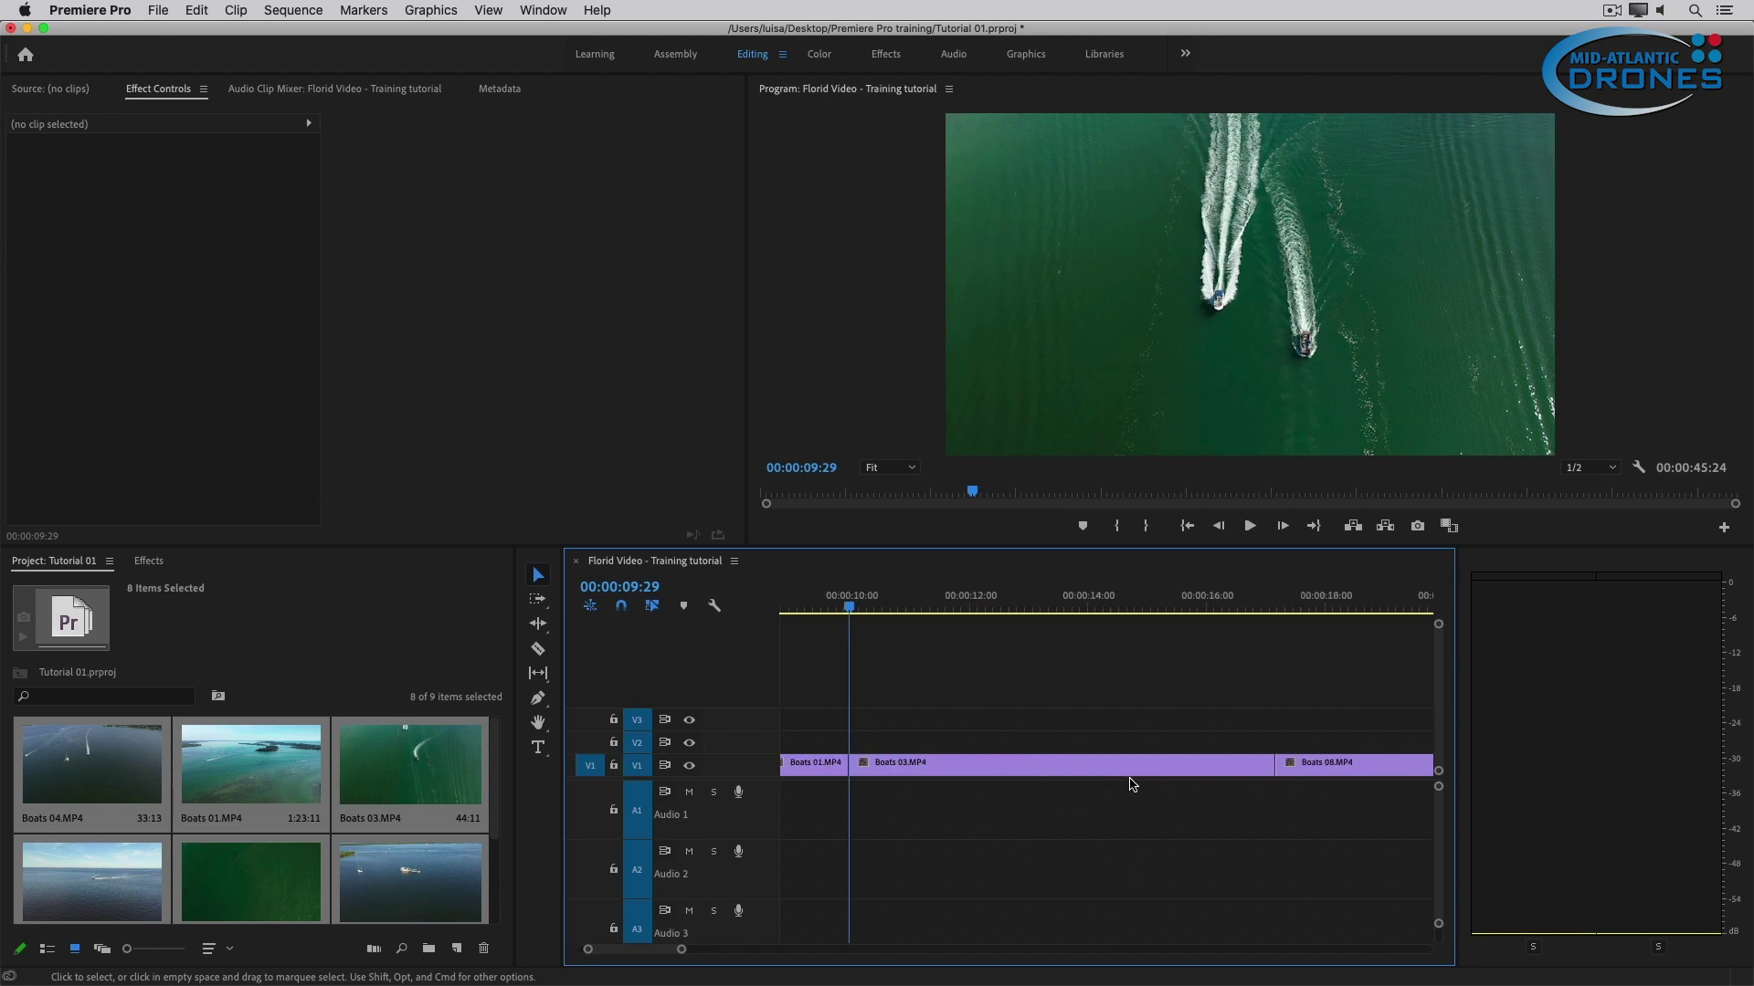
{"action": "left_click", "coordinate": [955, 772]}
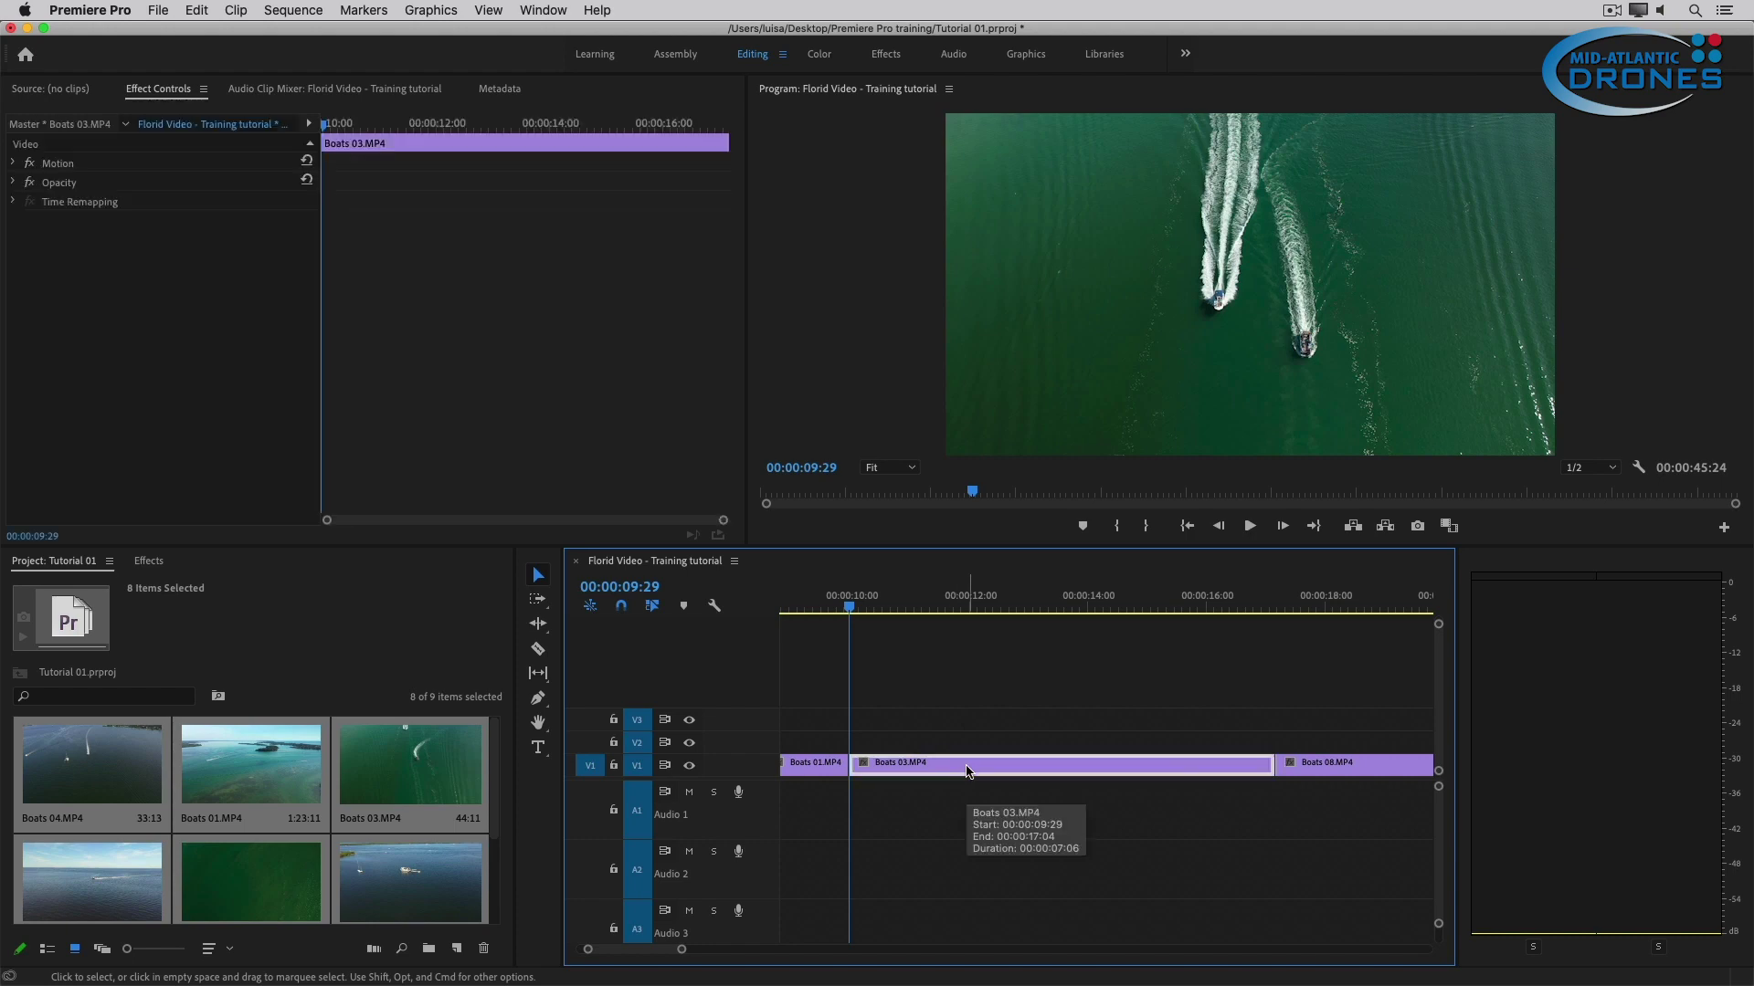
{"action": "key", "text": "Down"}
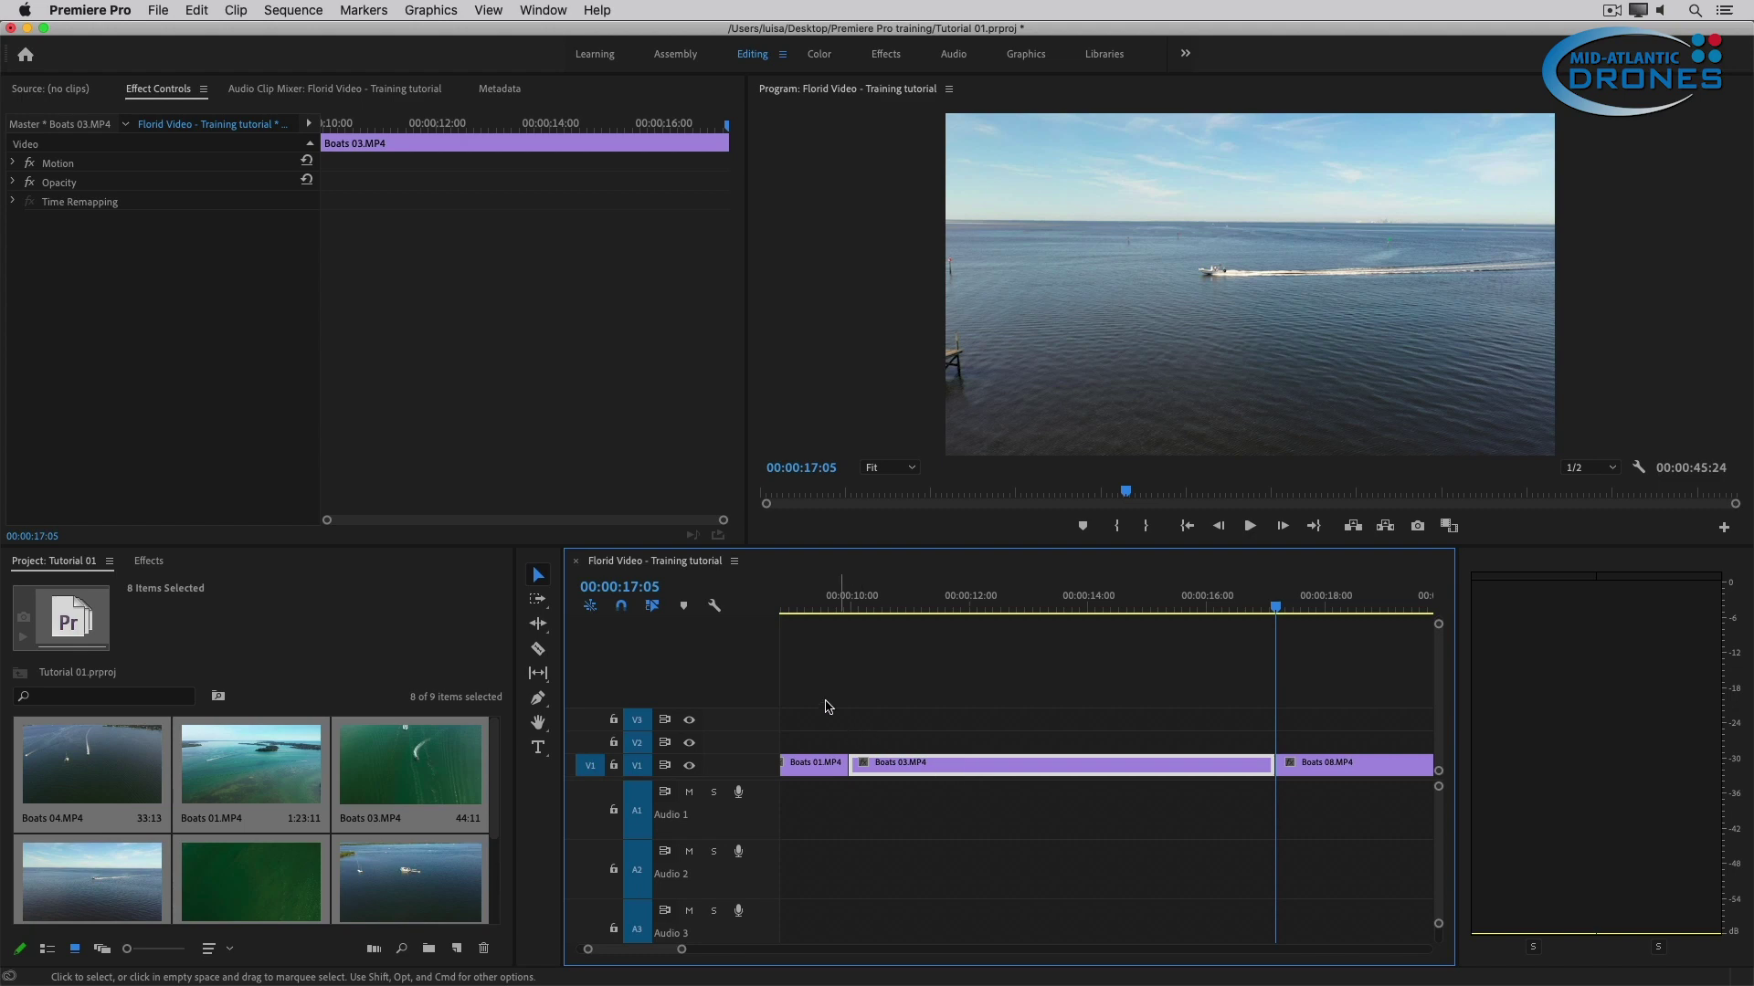
Find the two-boat shot in Boats 03.MP4 and ripple-trim the clip's start there with Q
{"action": "mouse_move", "coordinate": [870, 605]}
{"action": "left_mouse_down"}
{"action": "mouse_move", "coordinate": [1255, 608]}
{"action": "mouse_move", "coordinate": [853, 606]}
{"action": "mouse_move", "coordinate": [975, 606]}
{"action": "mouse_move", "coordinate": [874, 614]}
{"action": "left_mouse_up"}
{"action": "key", "text": "space"}
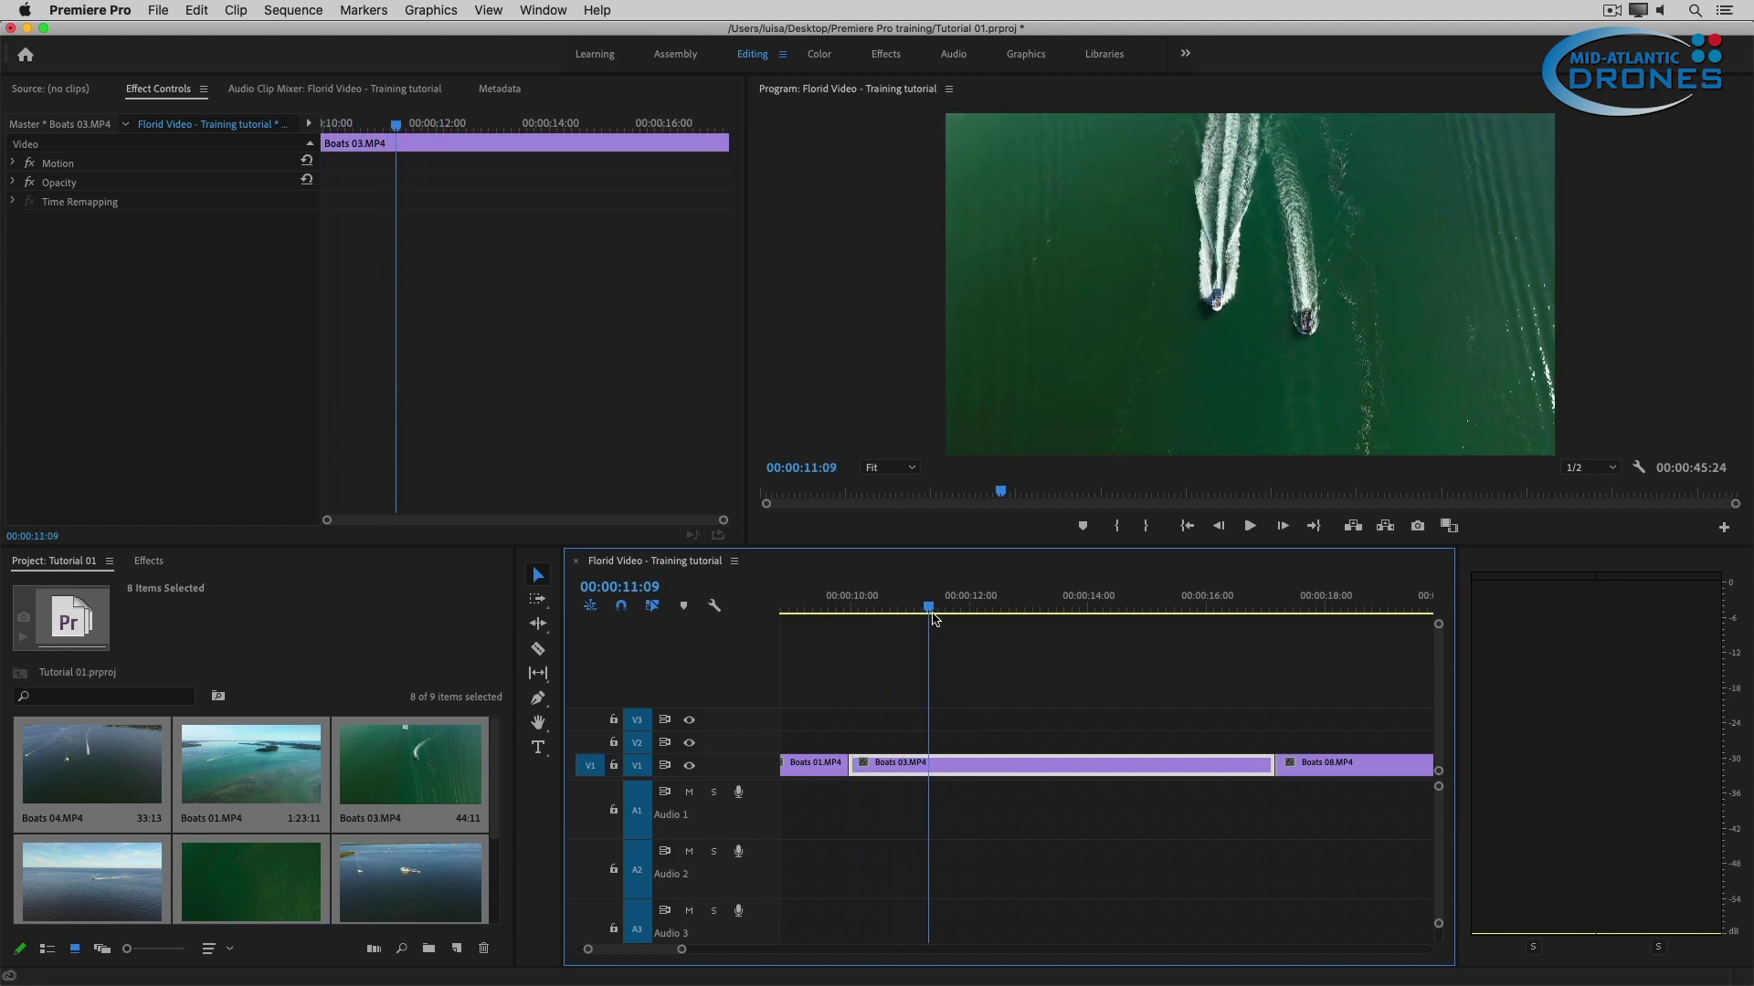
{"action": "left_click", "coordinate": [811, 610]}
{"action": "left_click_drag", "start_coordinate": [810, 612], "coordinate": [958, 622]}
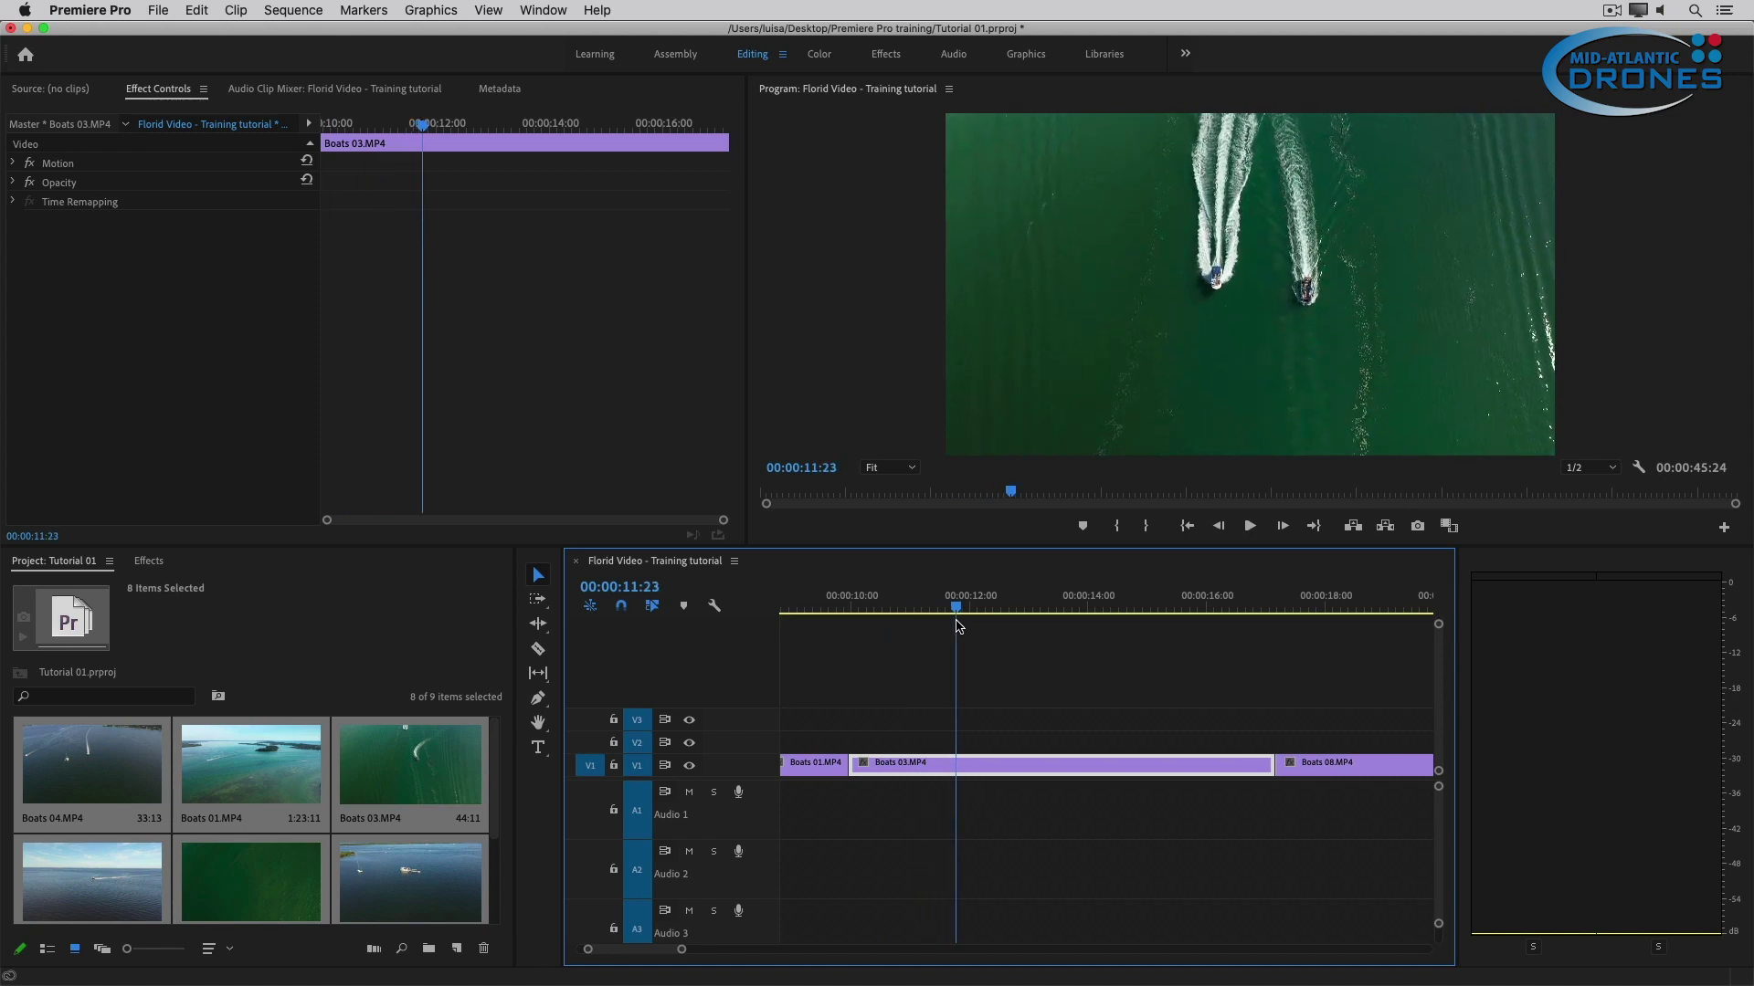
{"action": "key", "text": "q"}
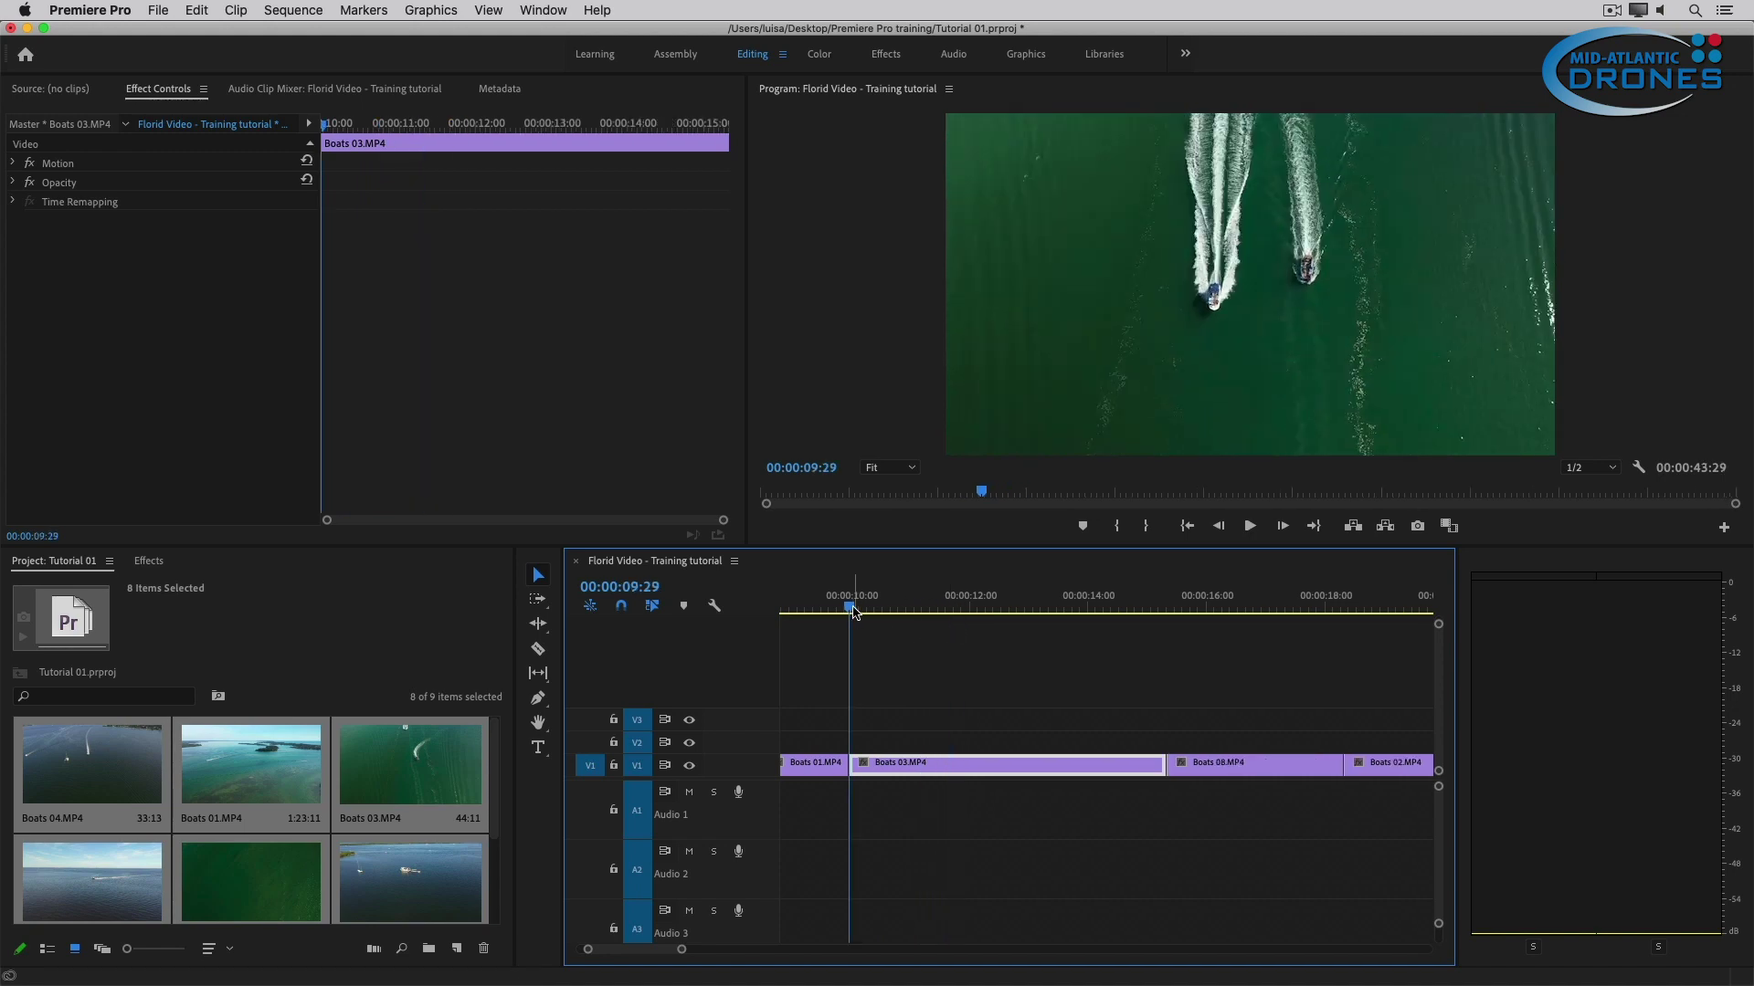
{"action": "left_click_drag", "start_coordinate": [854, 612], "coordinate": [1114, 642]}
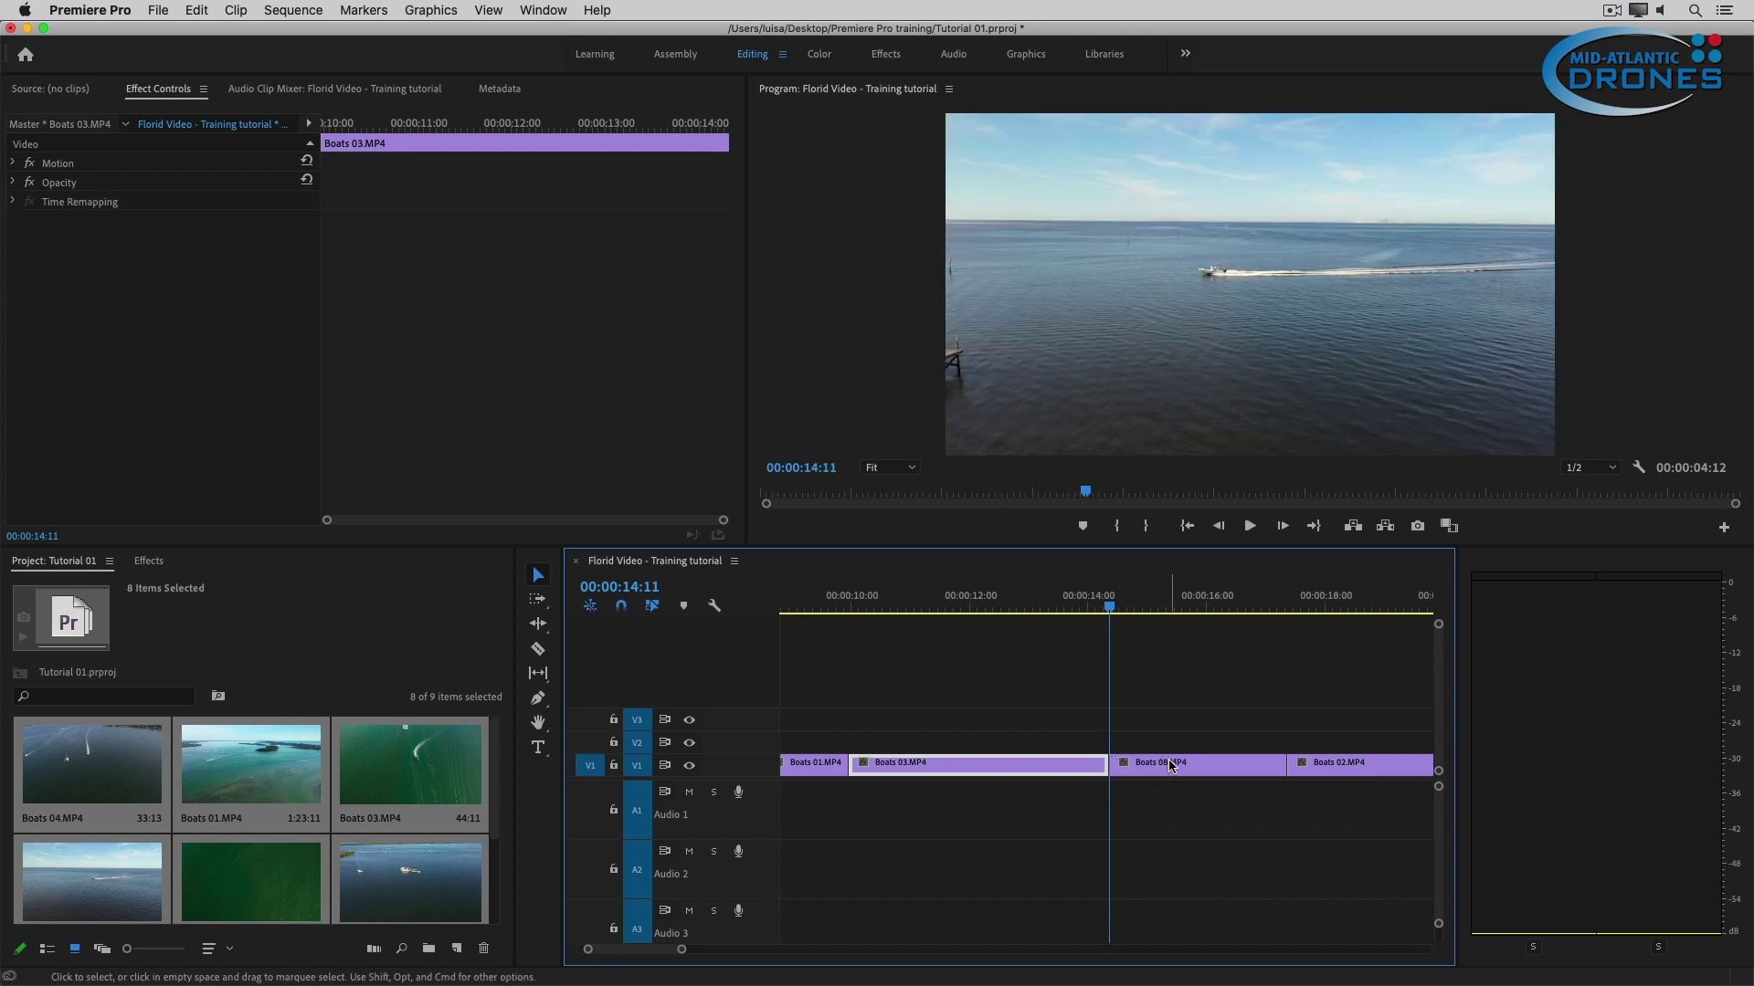
Select Boats 08.MP4 to show its effect settings, then zoom out on the sequence
{"action": "left_click", "coordinate": [1175, 769]}
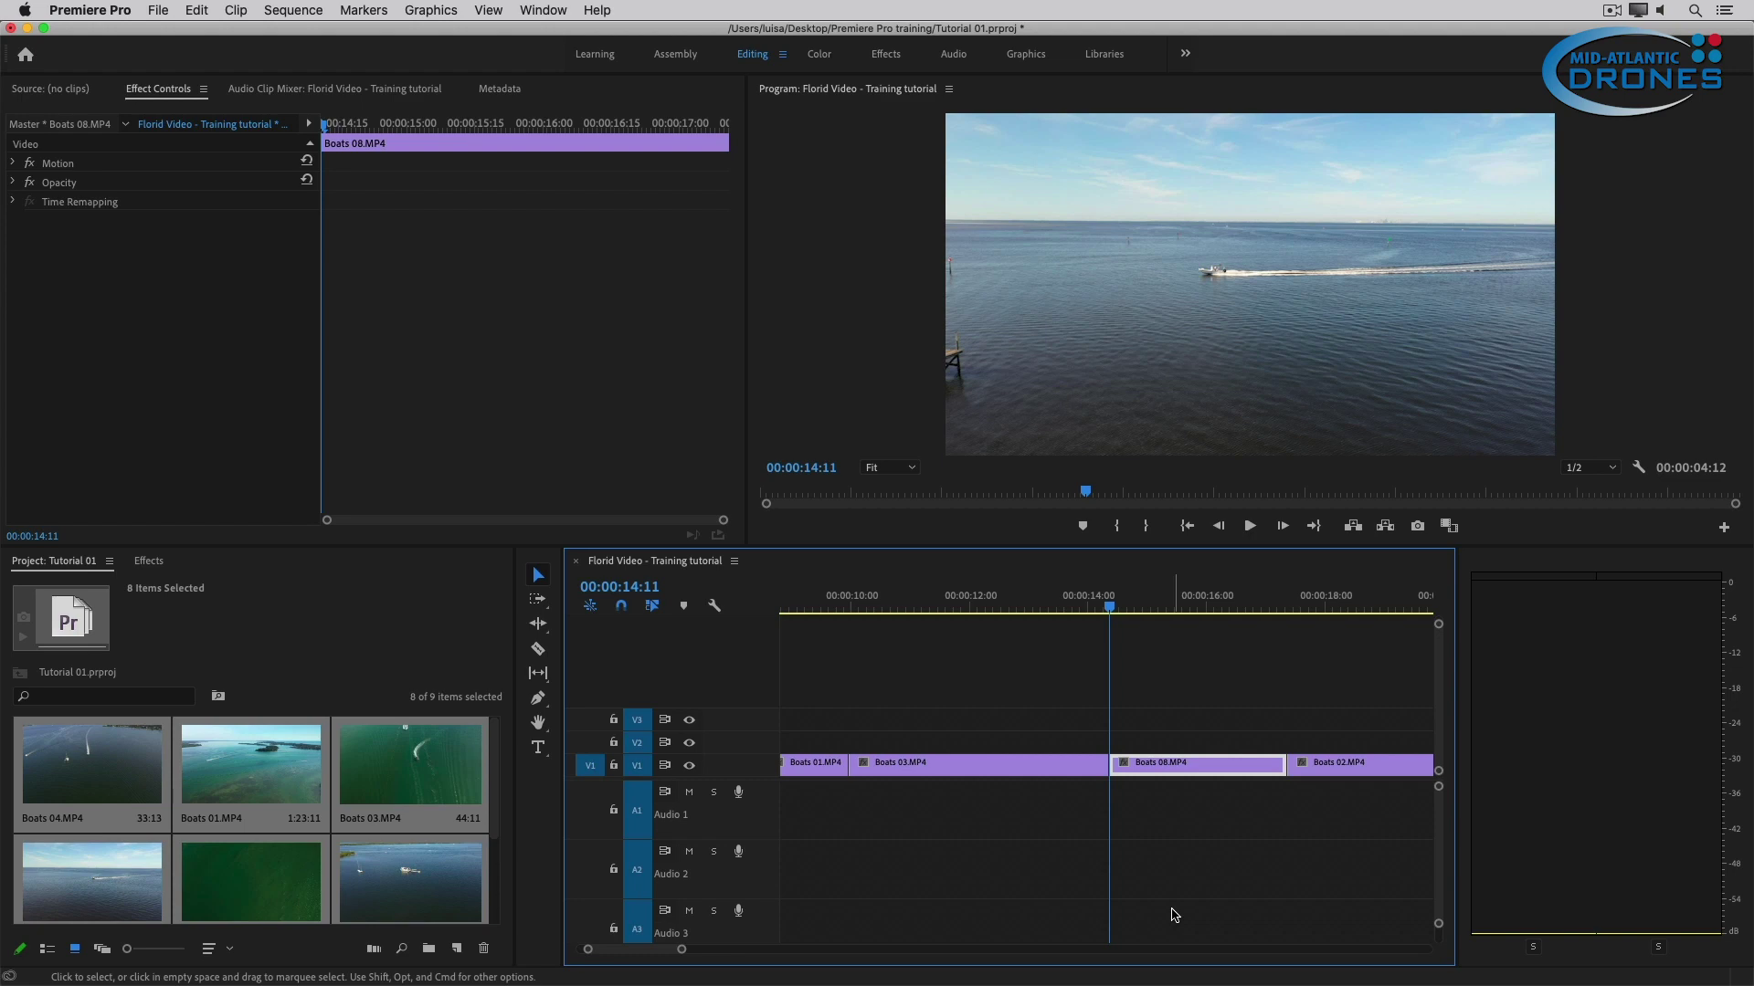
{"action": "key", "text": "minus"}
{"action": "key", "text": "minus"}
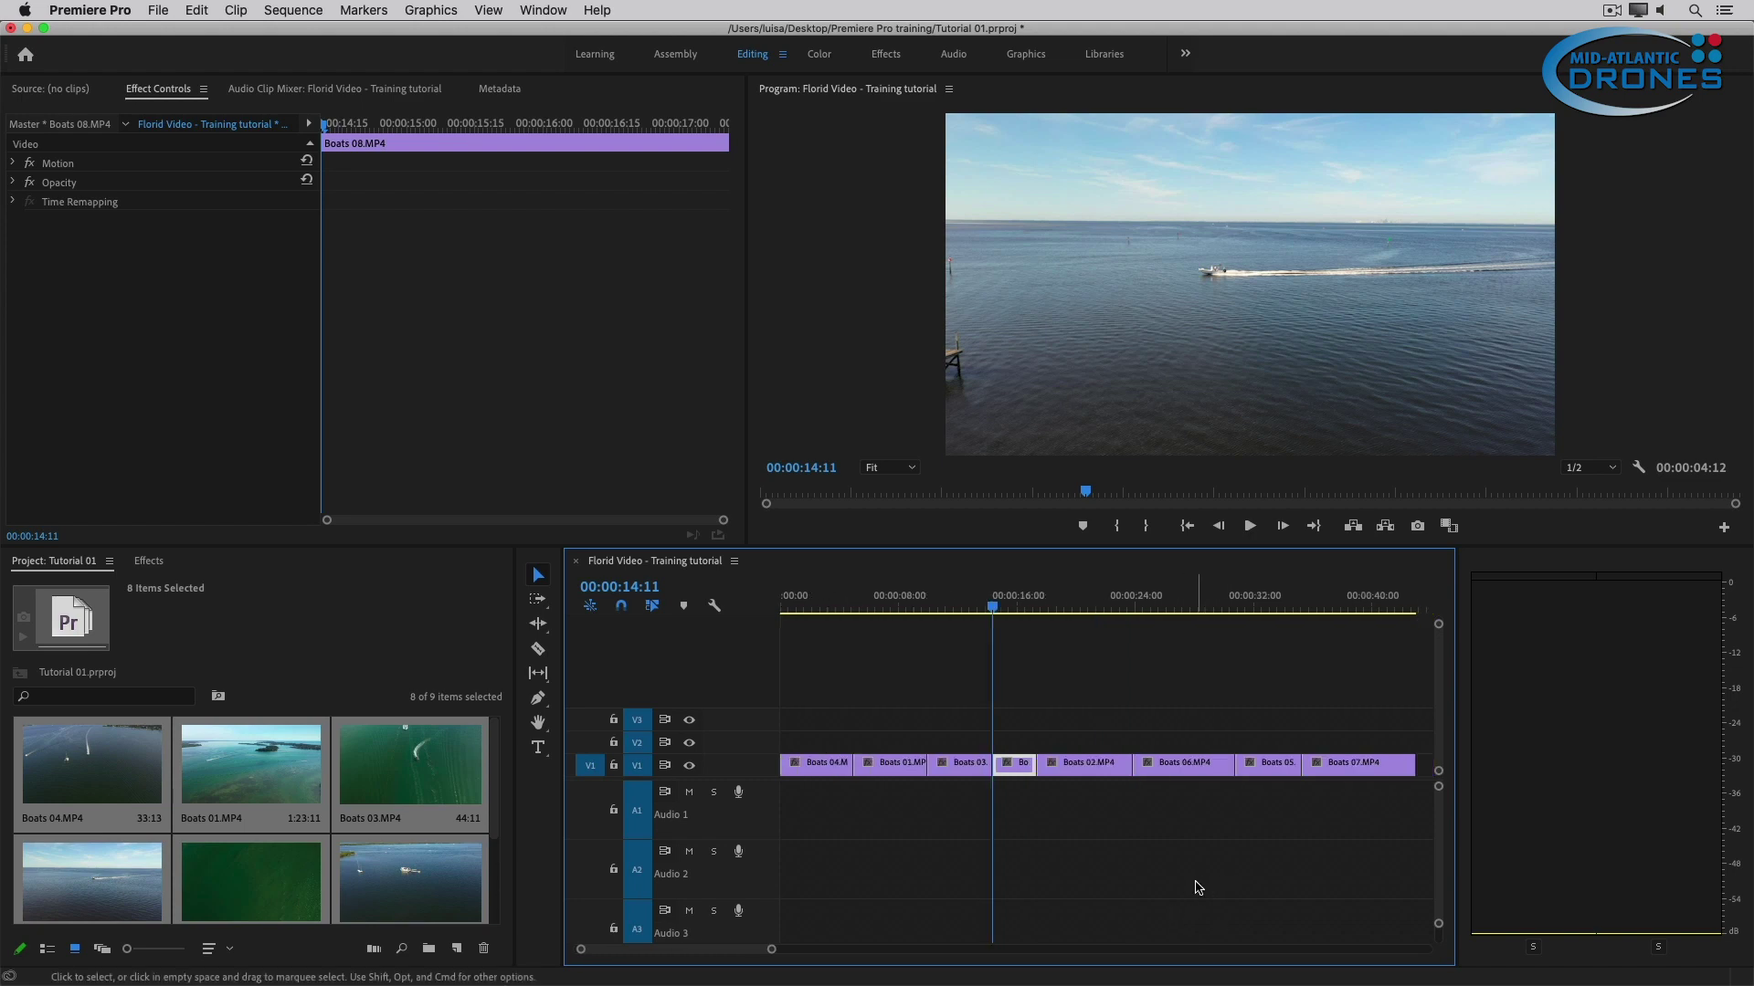
Move Boats 02, 06, 05 and 07 right together and review the footage around 16:03
{"action": "scroll", "coordinate": [1199, 888], "scroll_direction": "right", "scroll_amount": 5}
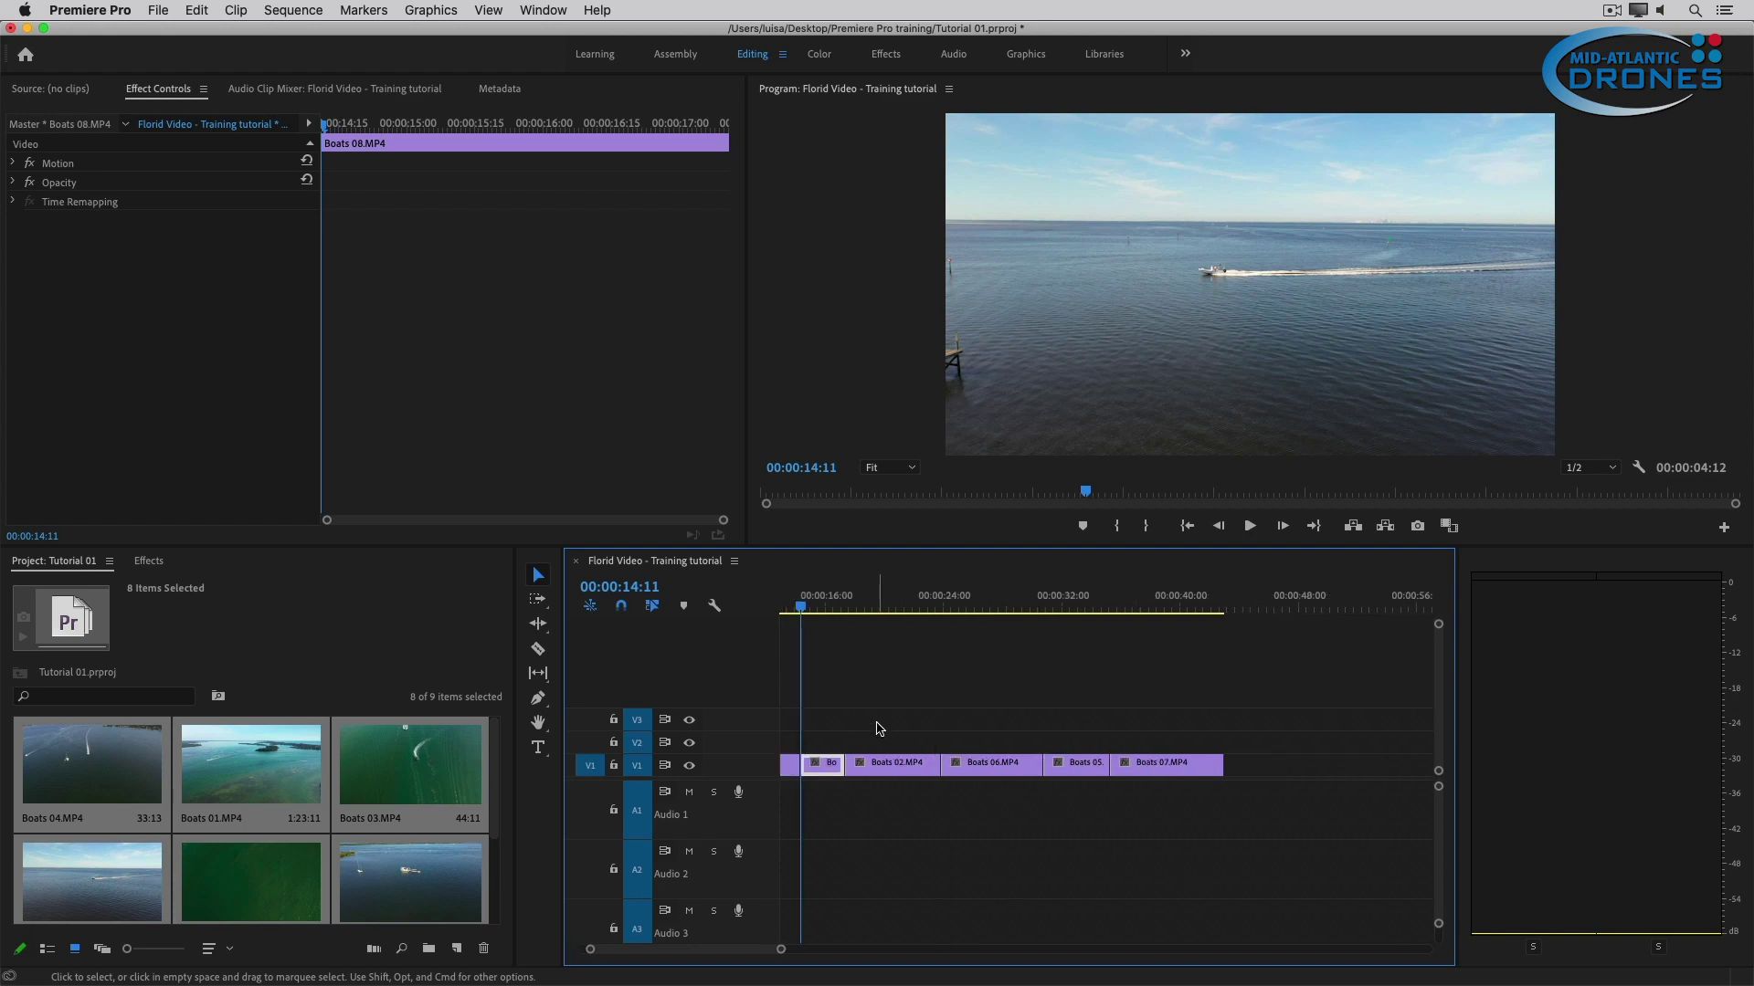
{"action": "left_click_drag", "start_coordinate": [876, 728], "coordinate": [1195, 827]}
{"action": "left_click_drag", "start_coordinate": [893, 766], "coordinate": [1059, 767]}
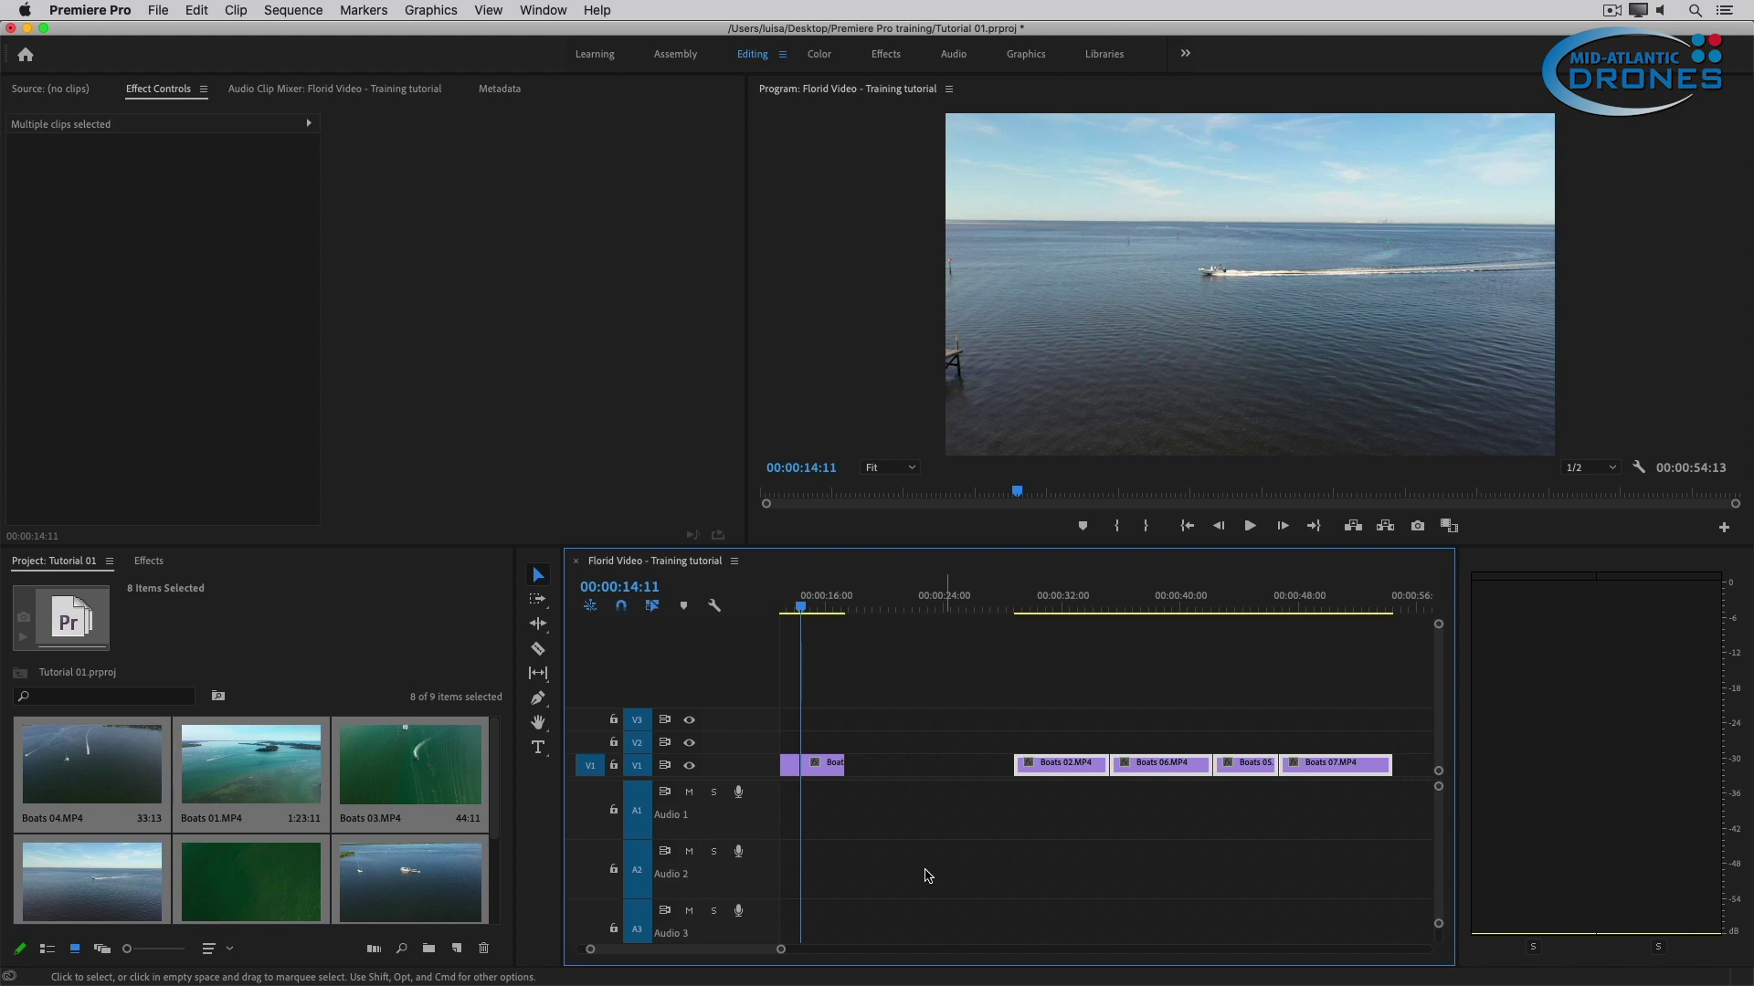
{"action": "left_click", "coordinate": [828, 608]}
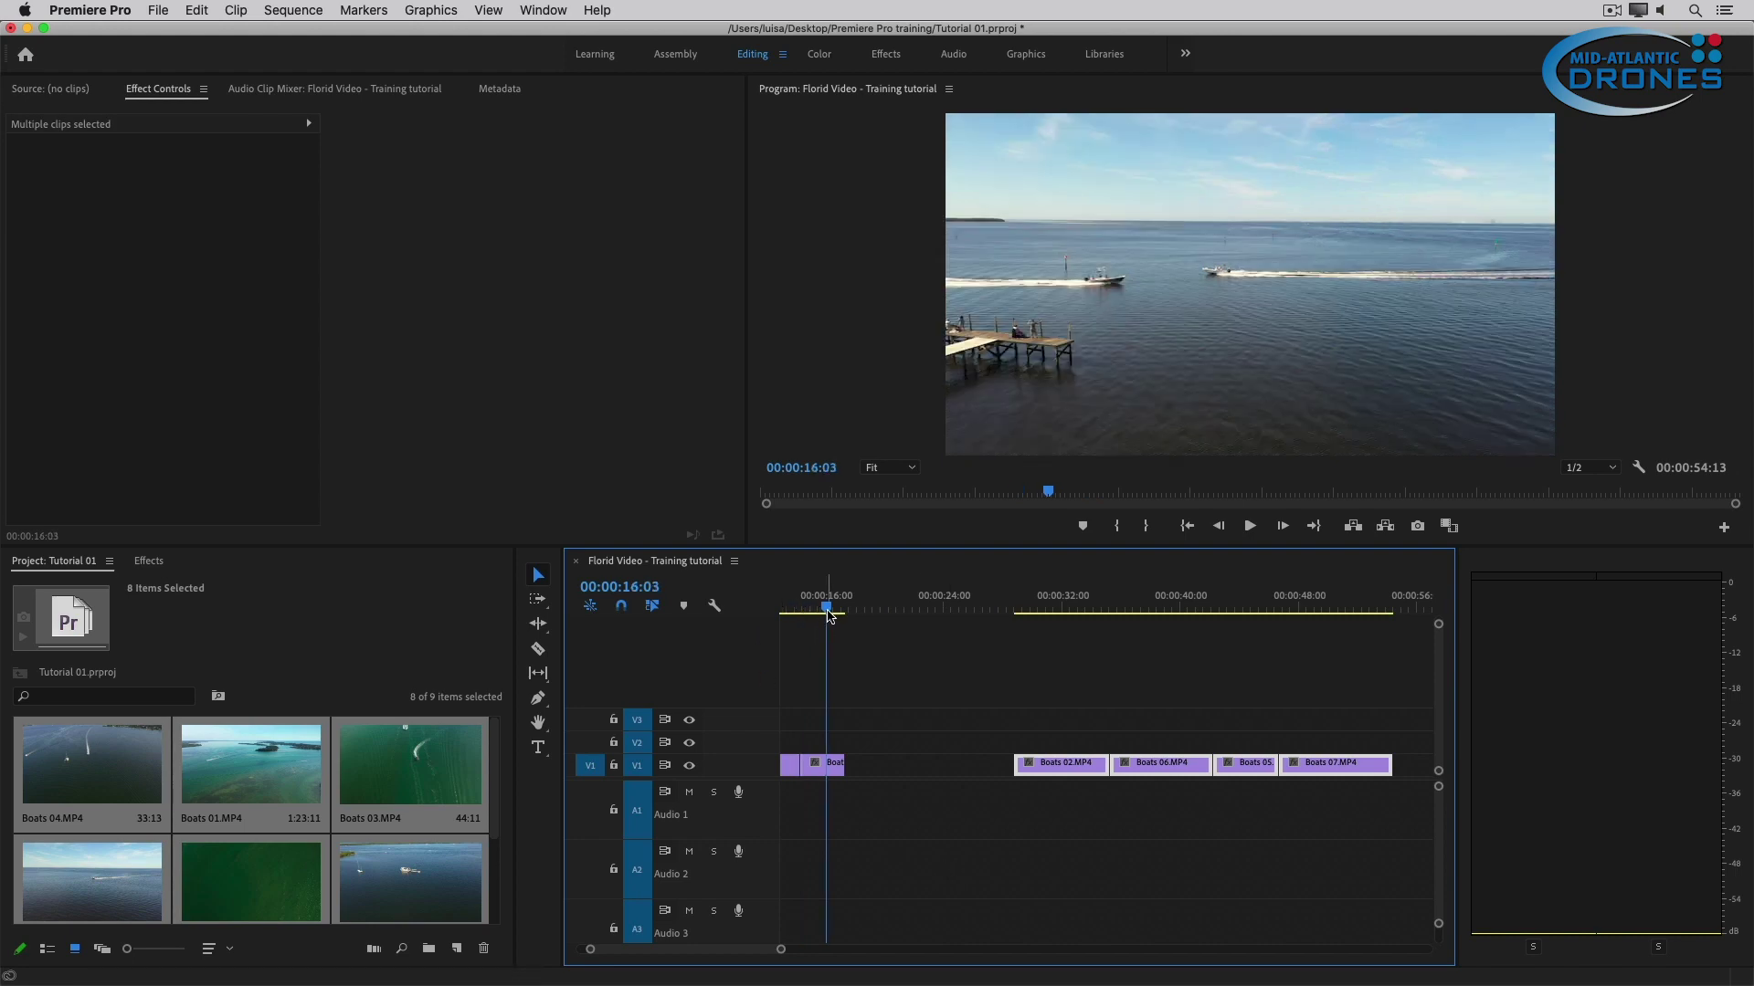
{"action": "key", "text": "="}
{"action": "key", "text": "="}
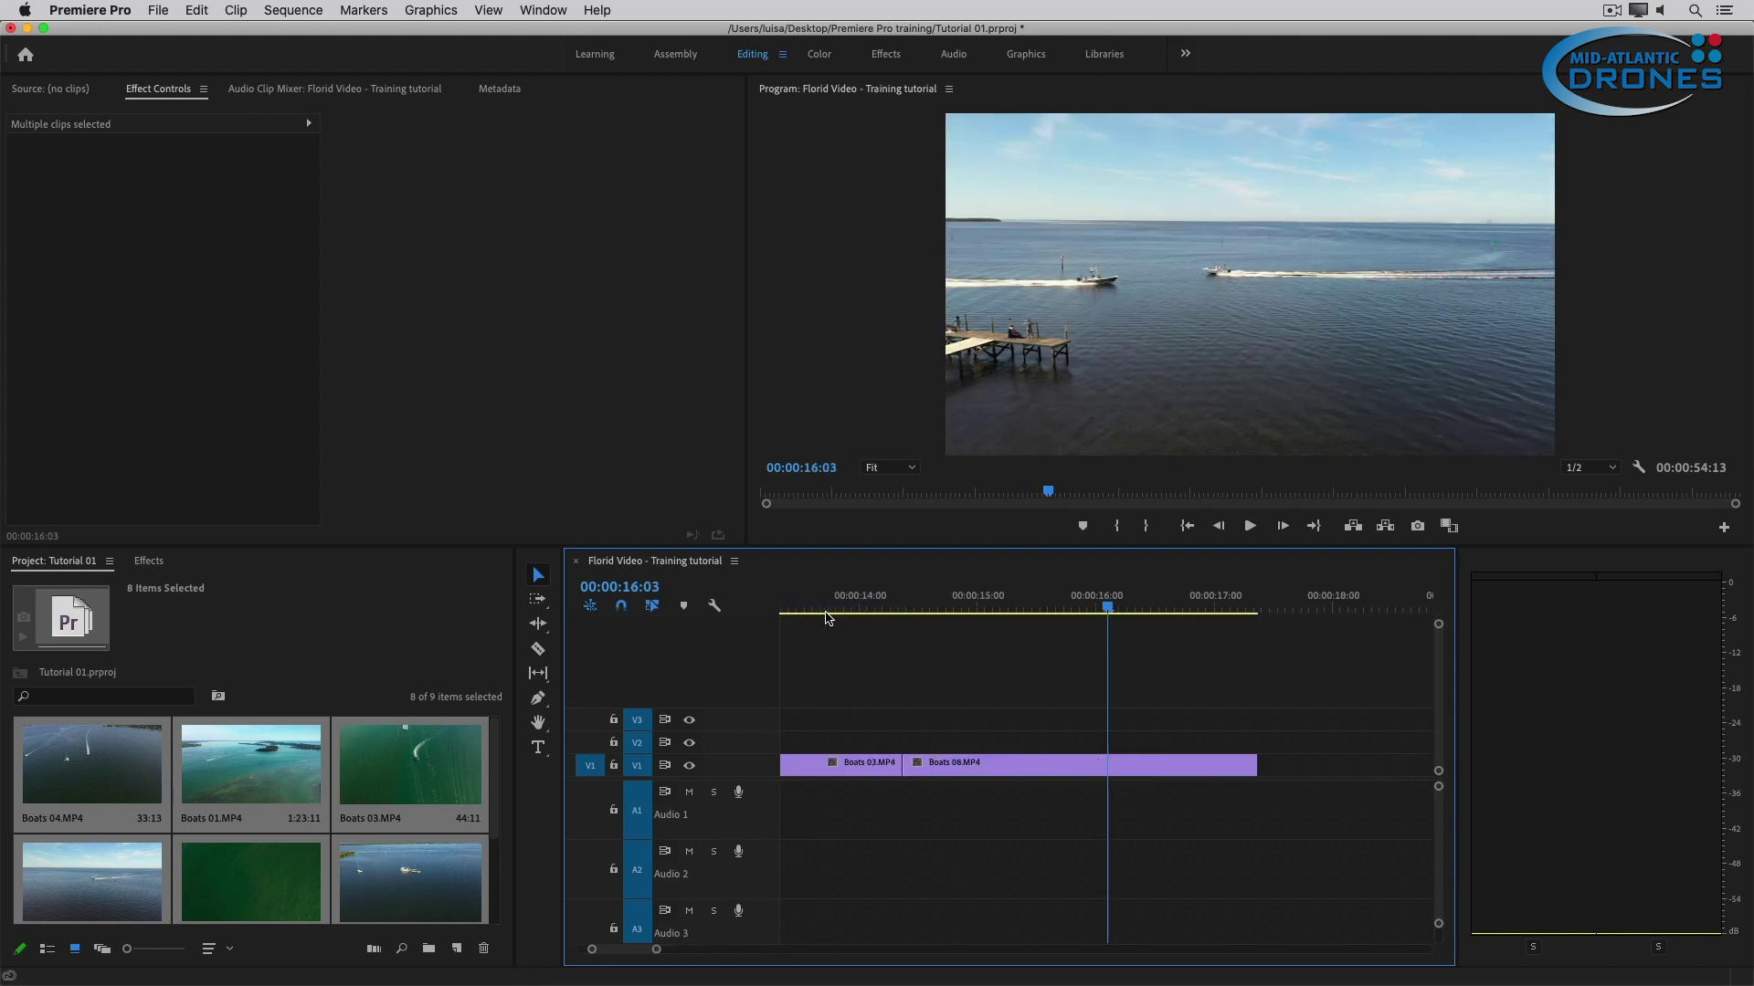
{"action": "left_click_drag", "start_coordinate": [896, 594], "coordinate": [712, 606]}
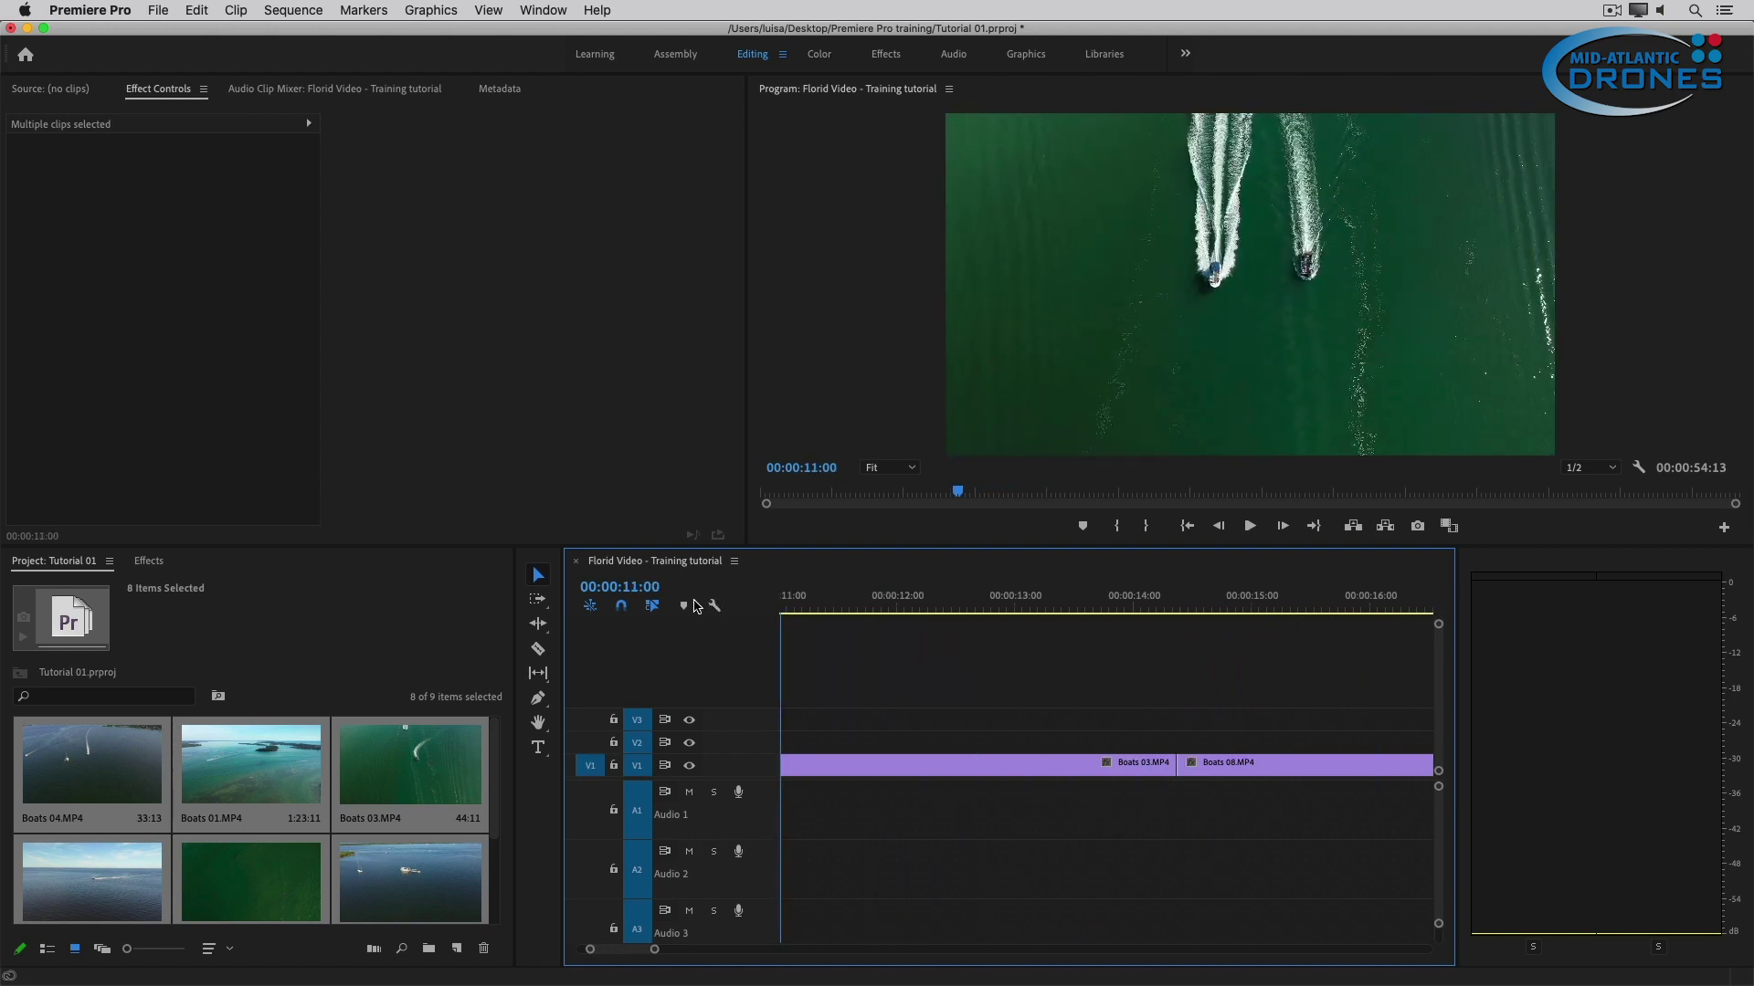
Zoom to fit, undo an accidental move of Boats 08.MP4, and park the playhead at 17:11
{"action": "left_click", "coordinate": [822, 598]}
{"action": "key", "text": "backslash"}
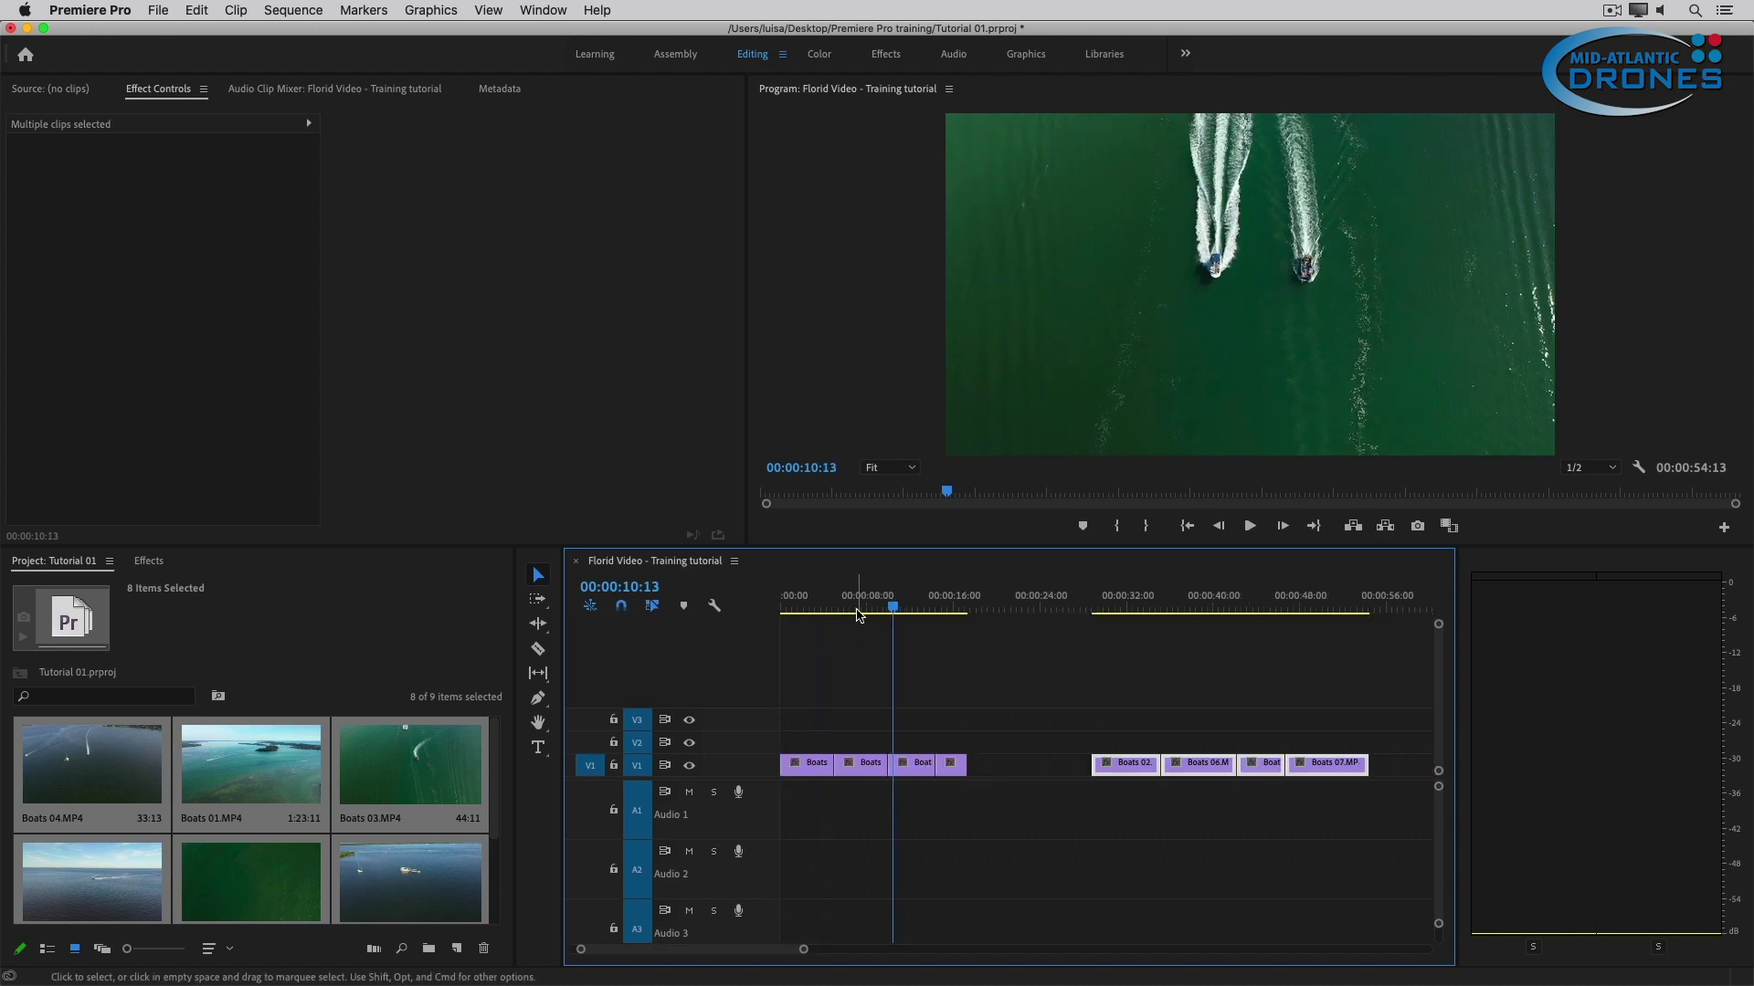
{"action": "left_click_drag", "start_coordinate": [859, 615], "coordinate": [878, 610]}
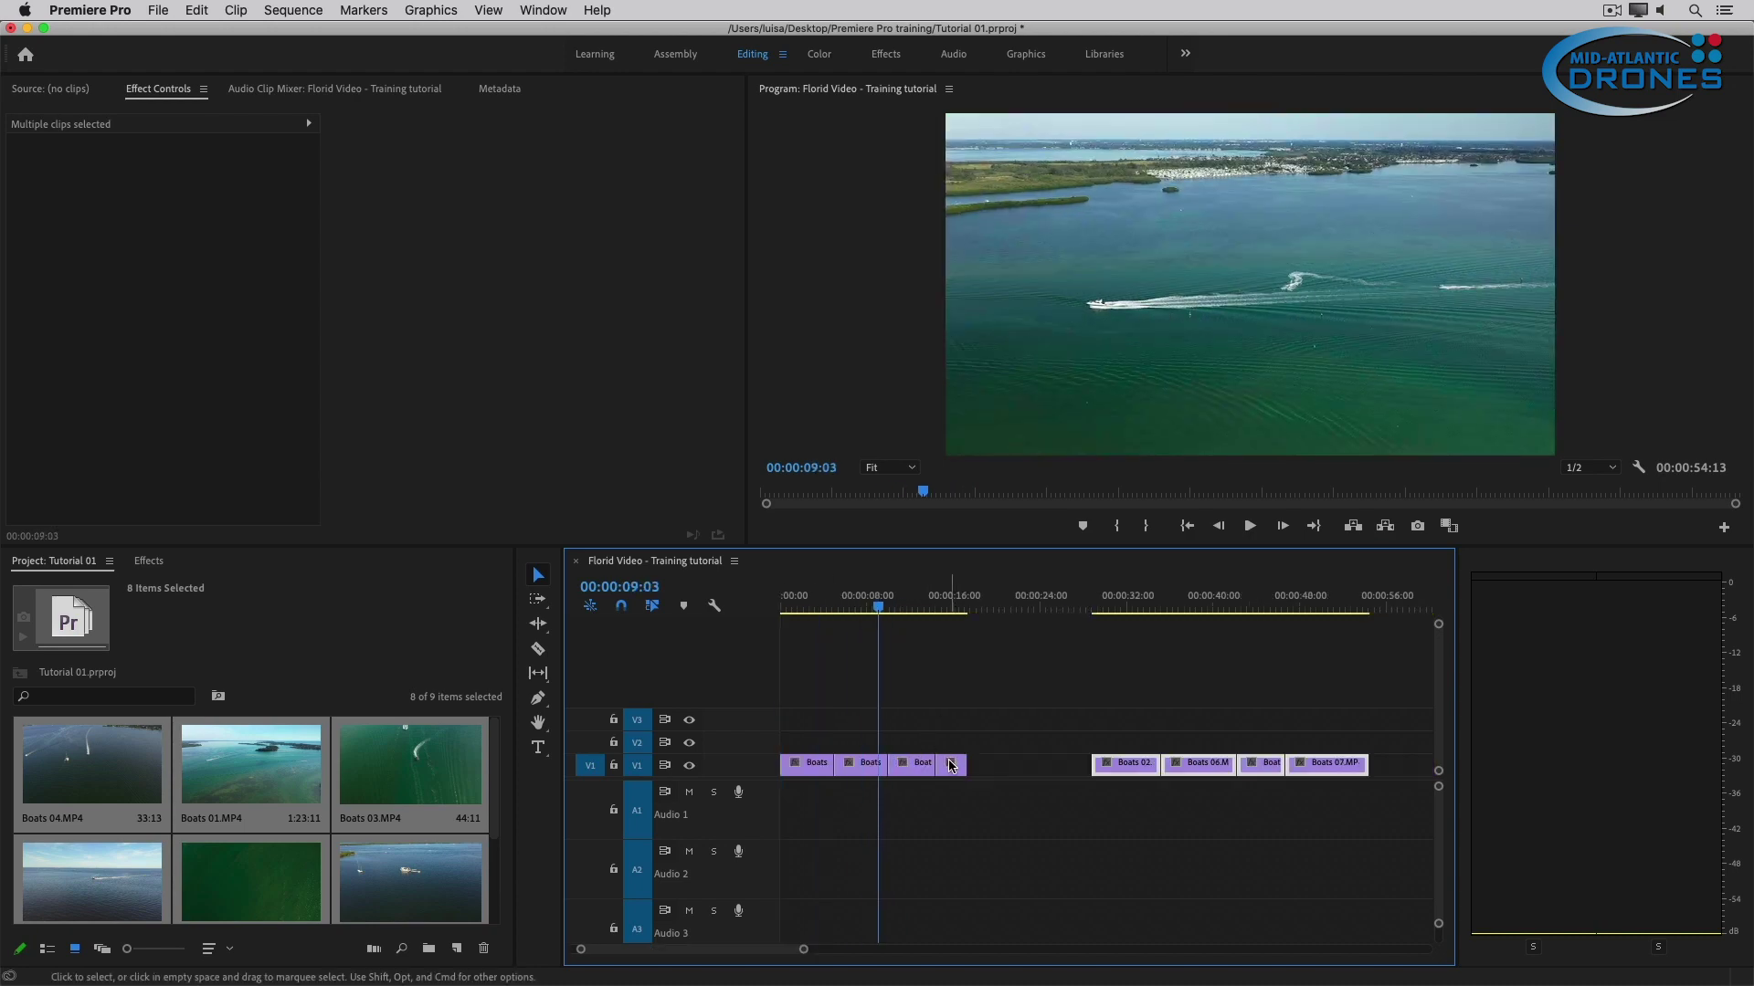
{"action": "left_click_drag", "start_coordinate": [952, 766], "coordinate": [1079, 773]}
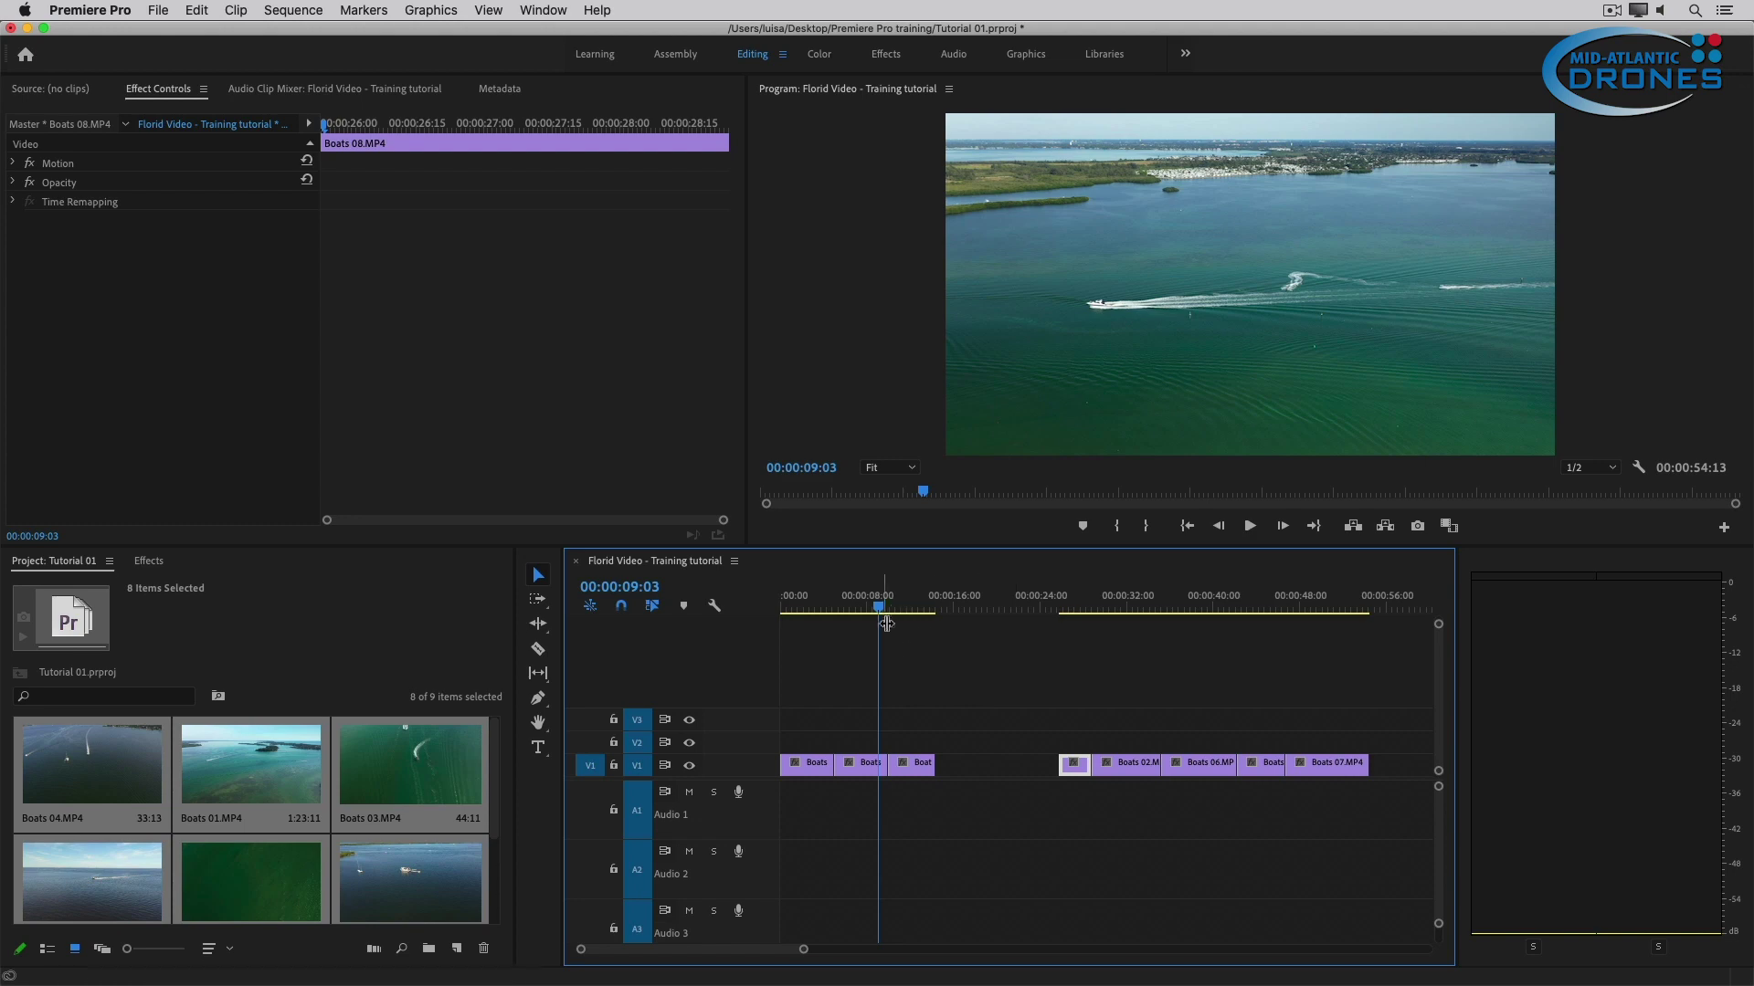
{"action": "key", "text": "super+z"}
{"action": "left_click_drag", "start_coordinate": [909, 614], "coordinate": [951, 612]}
Drag Boats 08.MP4's end out to about 19:27, then check the neighbouring edit points
{"action": "key", "text": "Down"}
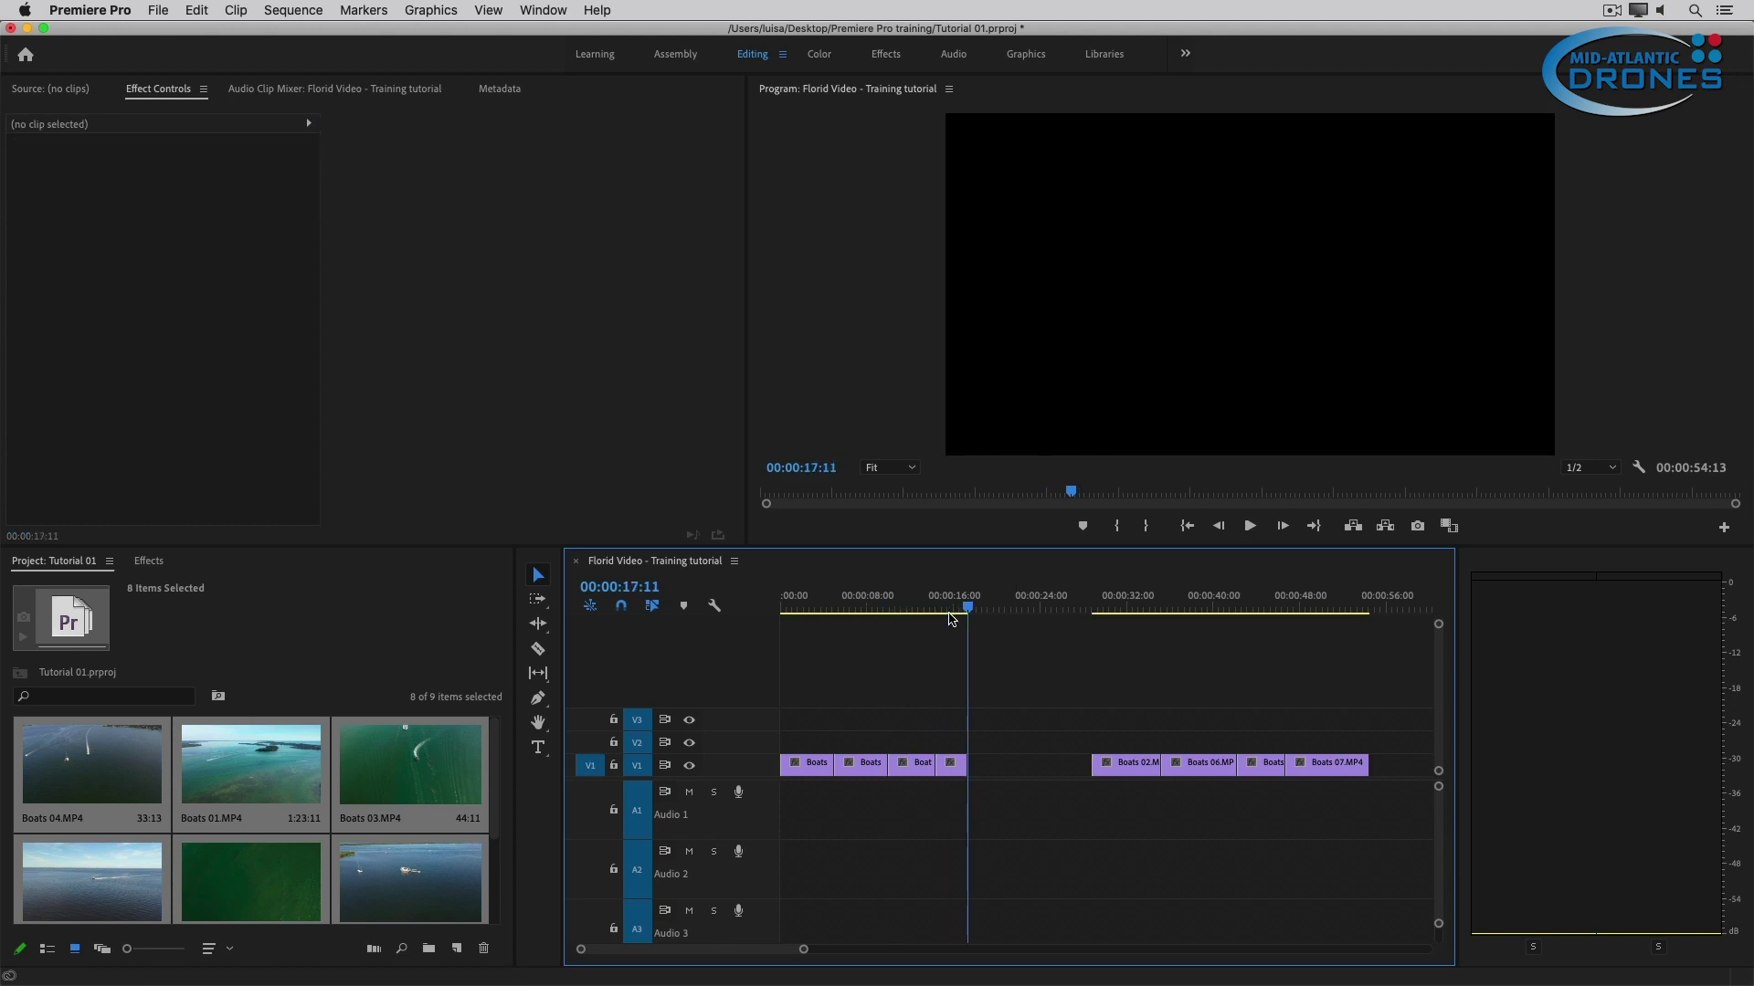
{"action": "mouse_move", "coordinate": [961, 758]}
{"action": "left_mouse_down"}
{"action": "mouse_move", "coordinate": [989, 762]}
{"action": "mouse_move", "coordinate": [971, 765]}
{"action": "left_mouse_up"}
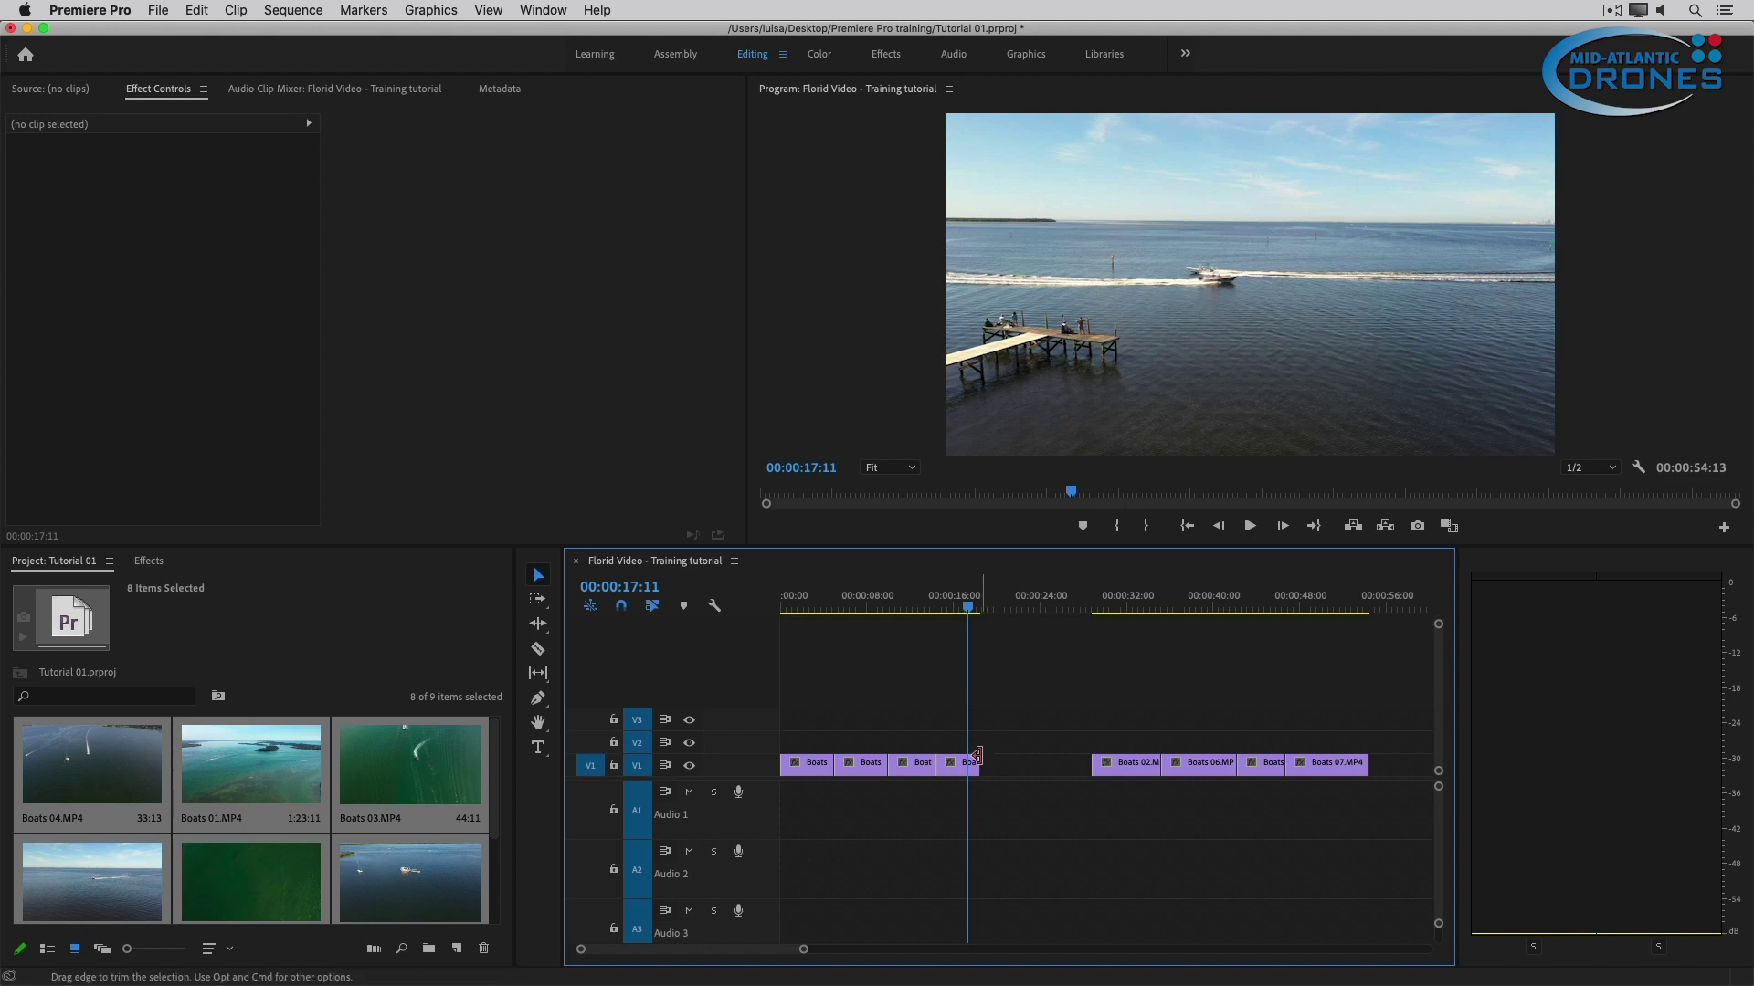
{"action": "left_click_drag", "start_coordinate": [977, 758], "coordinate": [995, 768]}
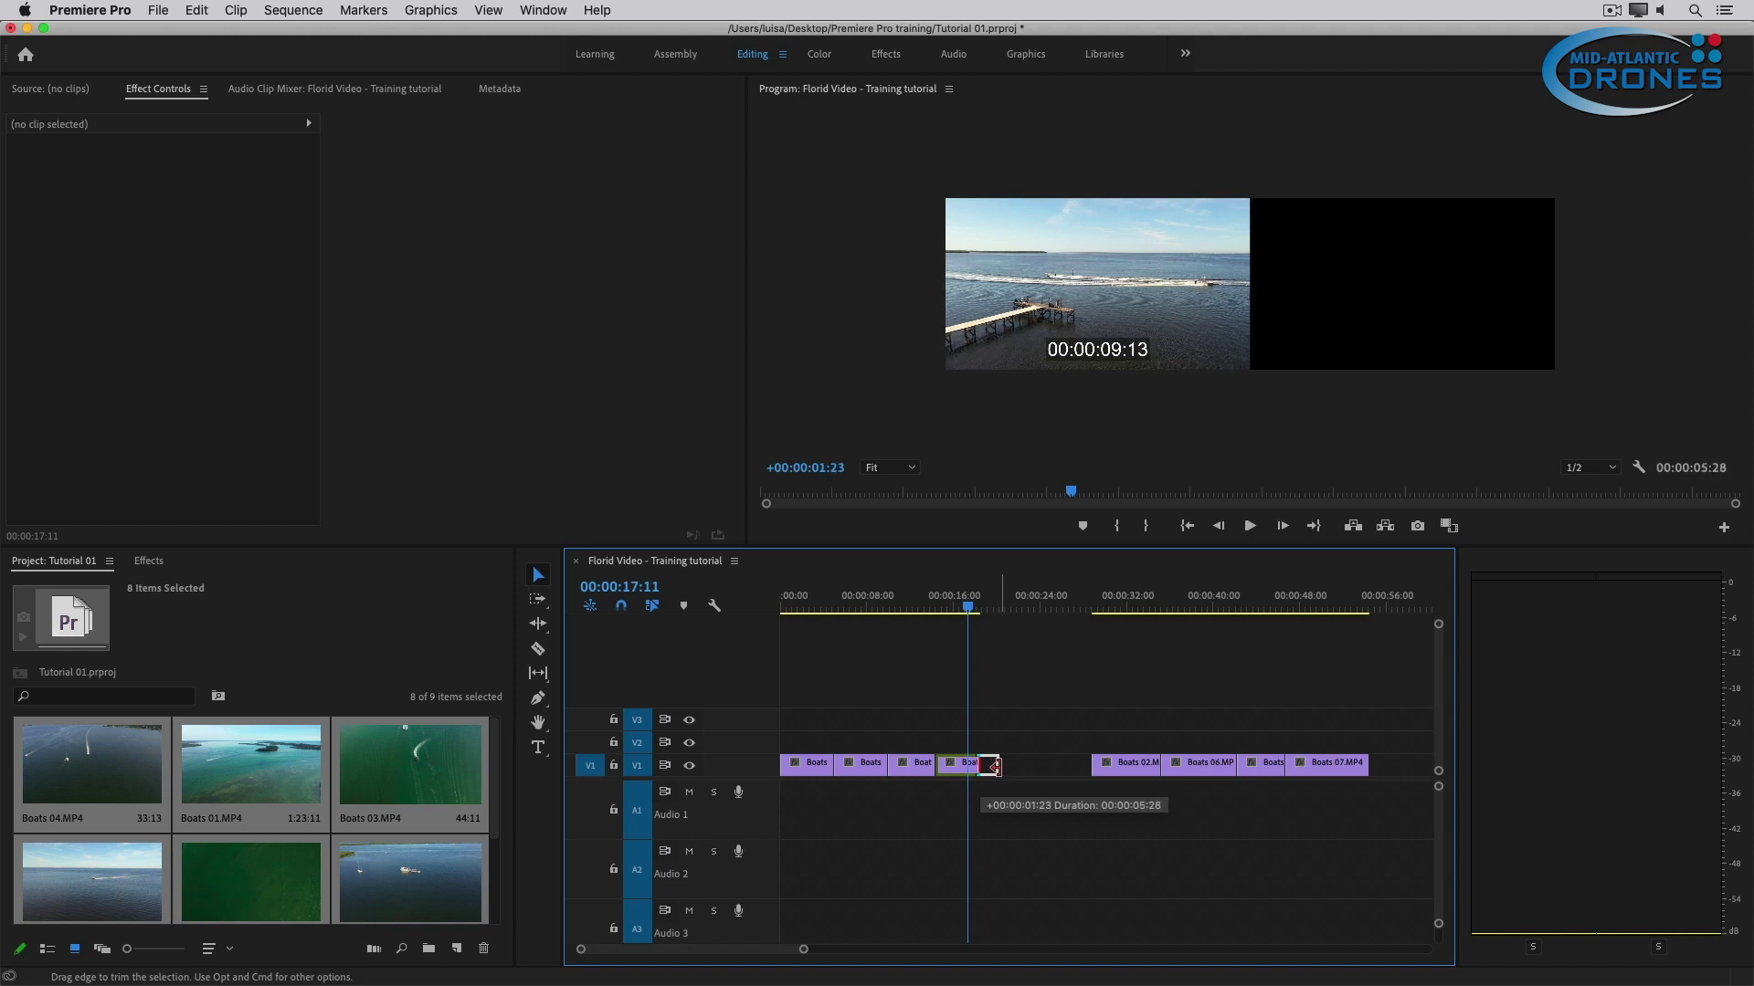
{"action": "left_click_drag", "start_coordinate": [992, 767], "coordinate": [989, 766]}
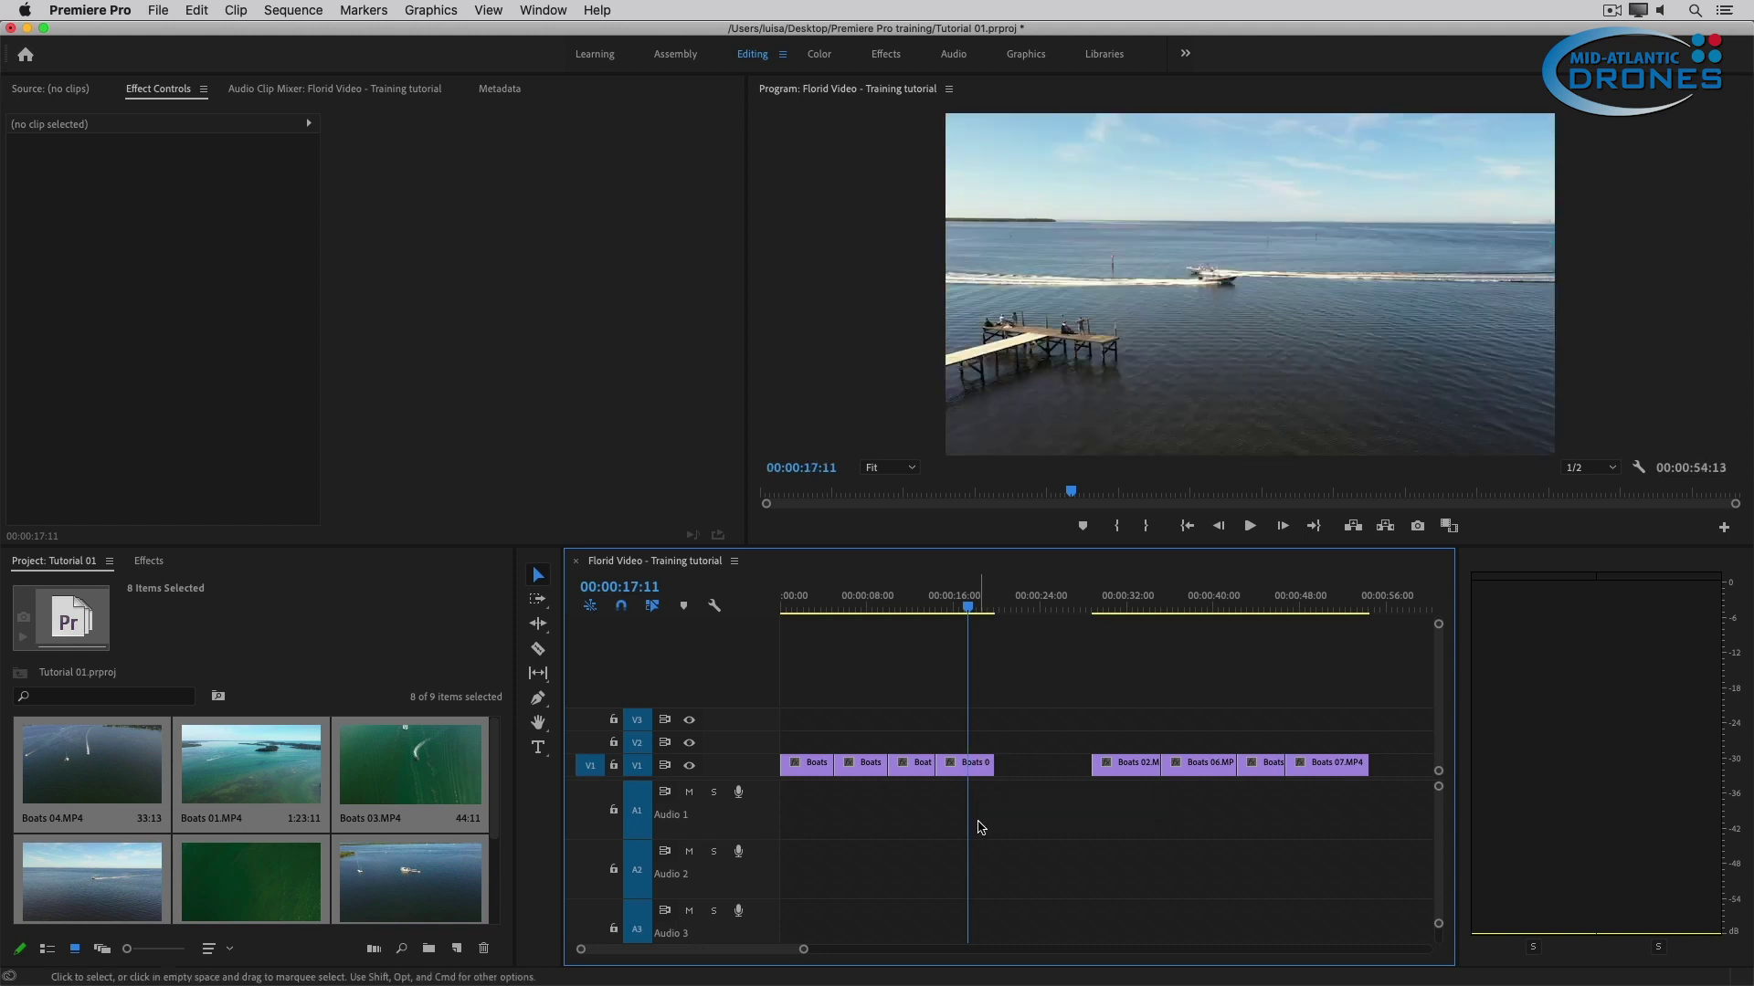
{"action": "key", "text": "Down"}
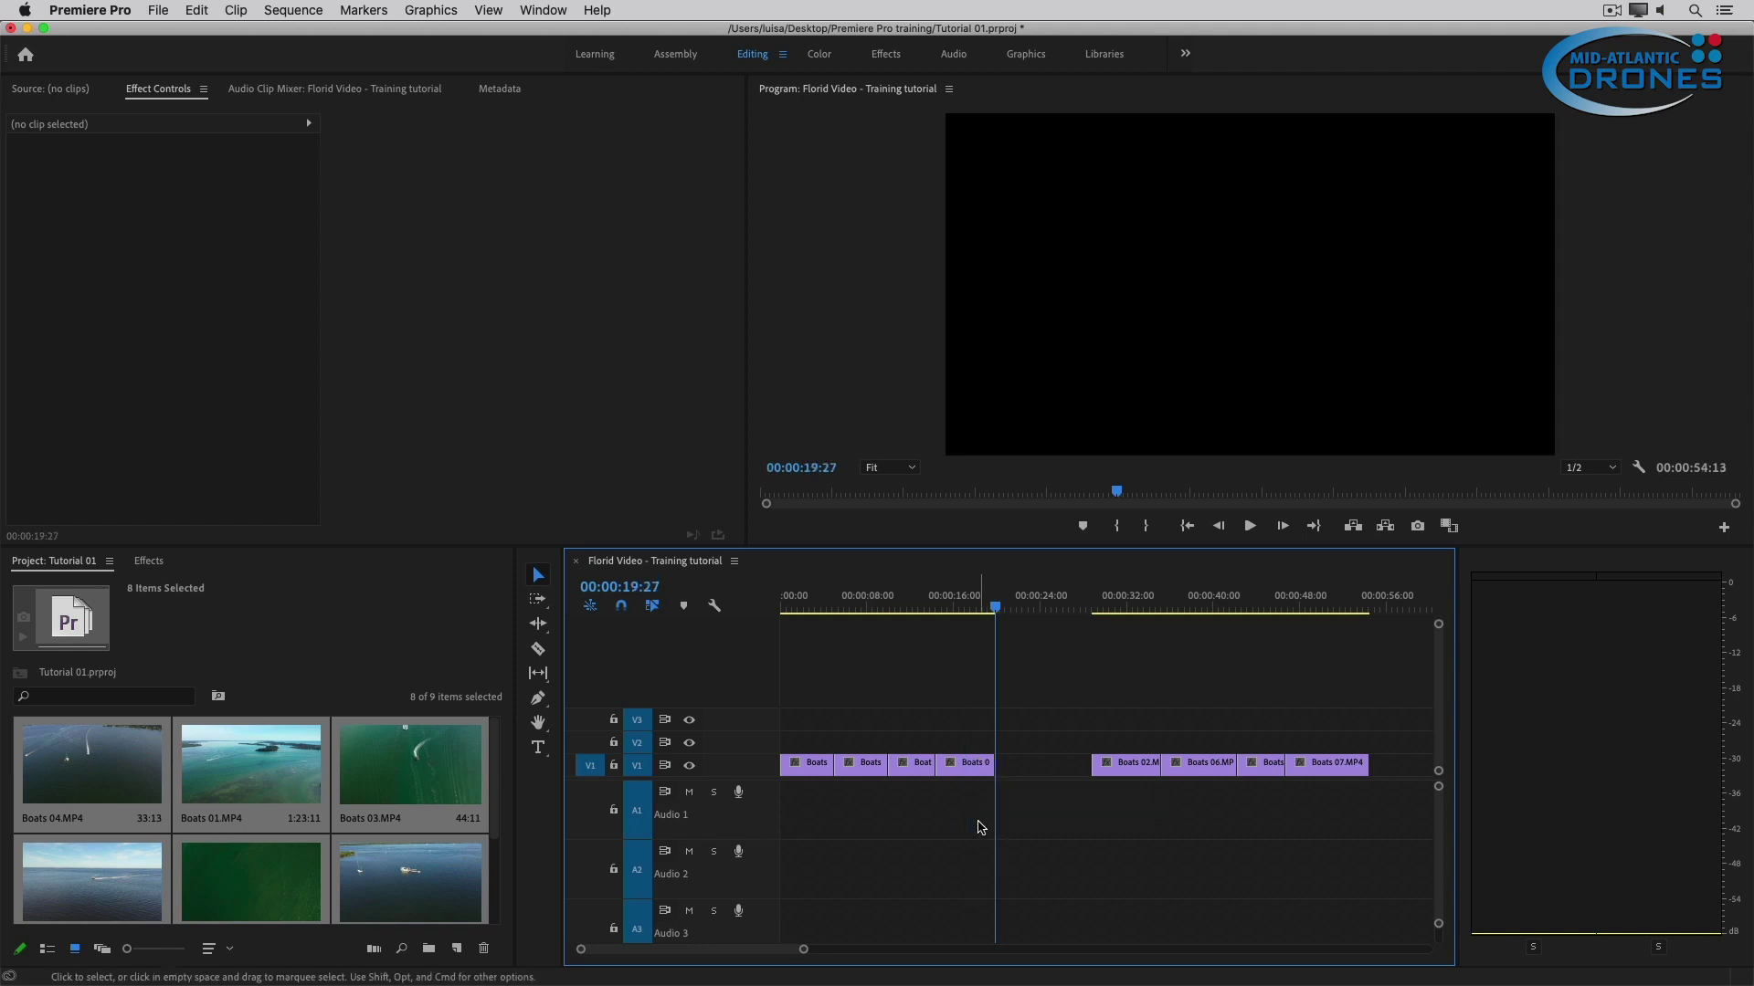
{"action": "key", "text": "Up"}
Ripple-delete the gap after Boats 08.MP4 so the sequence runs 00:00:43:00
{"action": "key", "text": "Delete"}
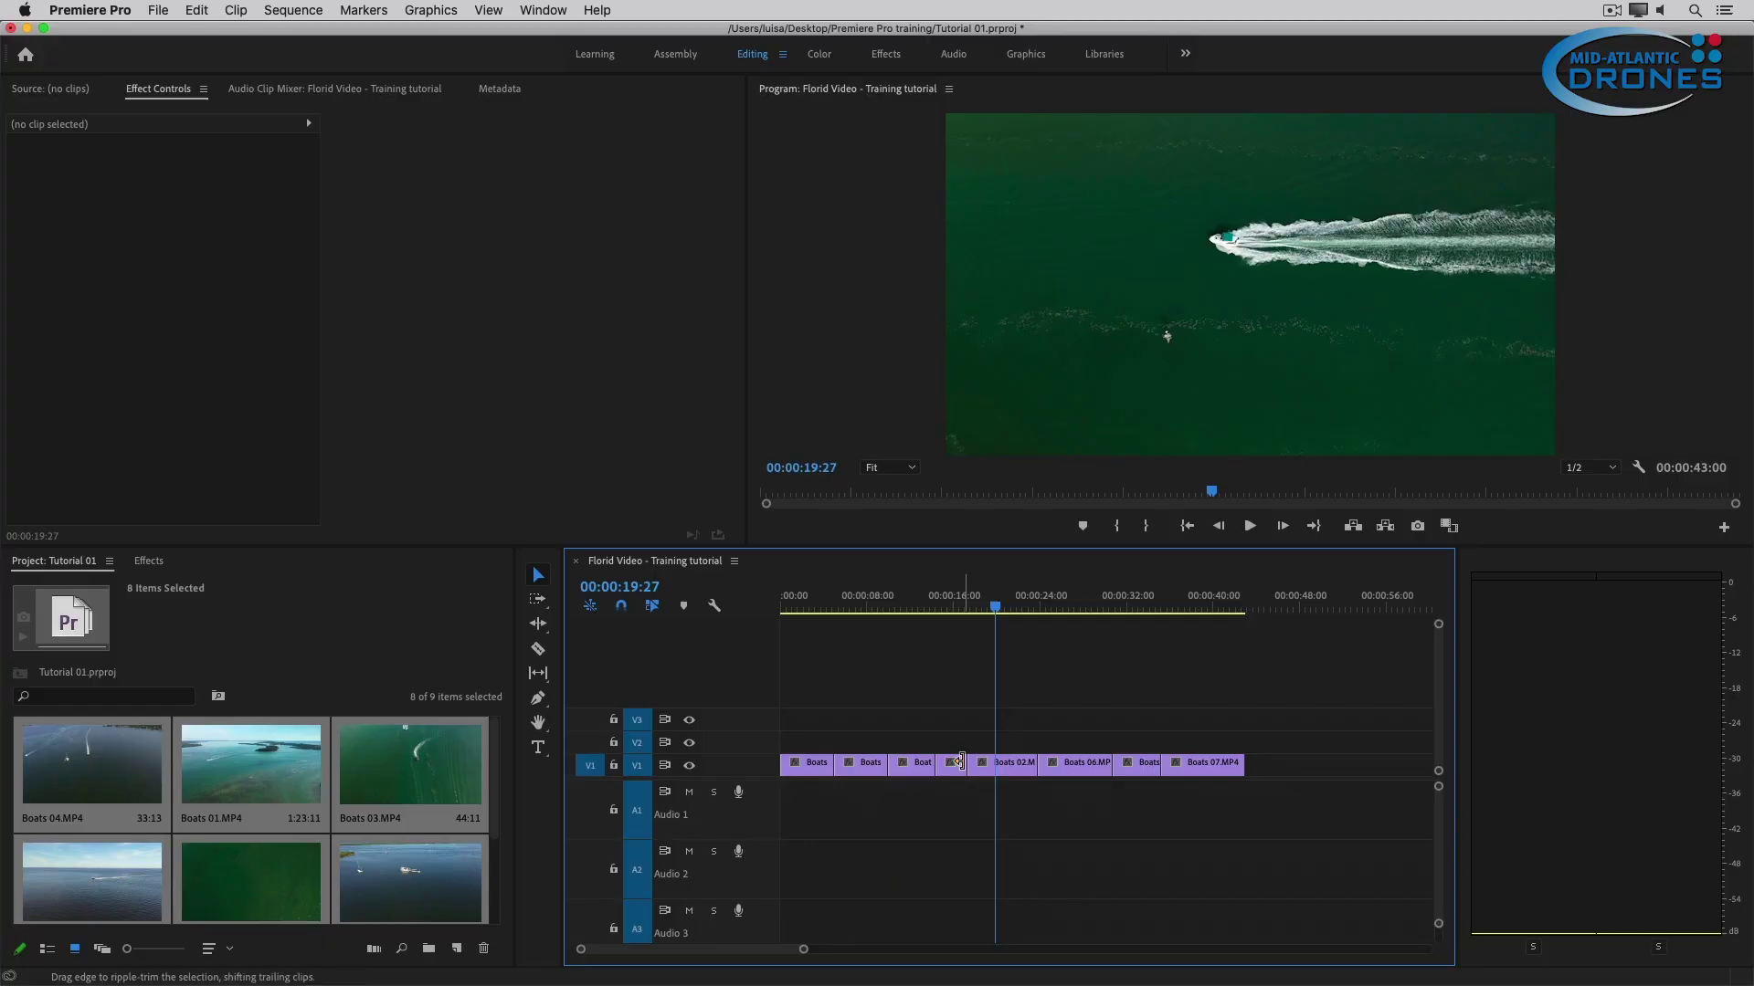
Ripple-extend the end of Boats 08.MP4, pushing Boats 02.MP4 and later clips right to 00:00:46:07
{"action": "left_click", "coordinate": [962, 762]}
{"action": "left_click_drag", "start_coordinate": [962, 762], "coordinate": [1015, 762]}
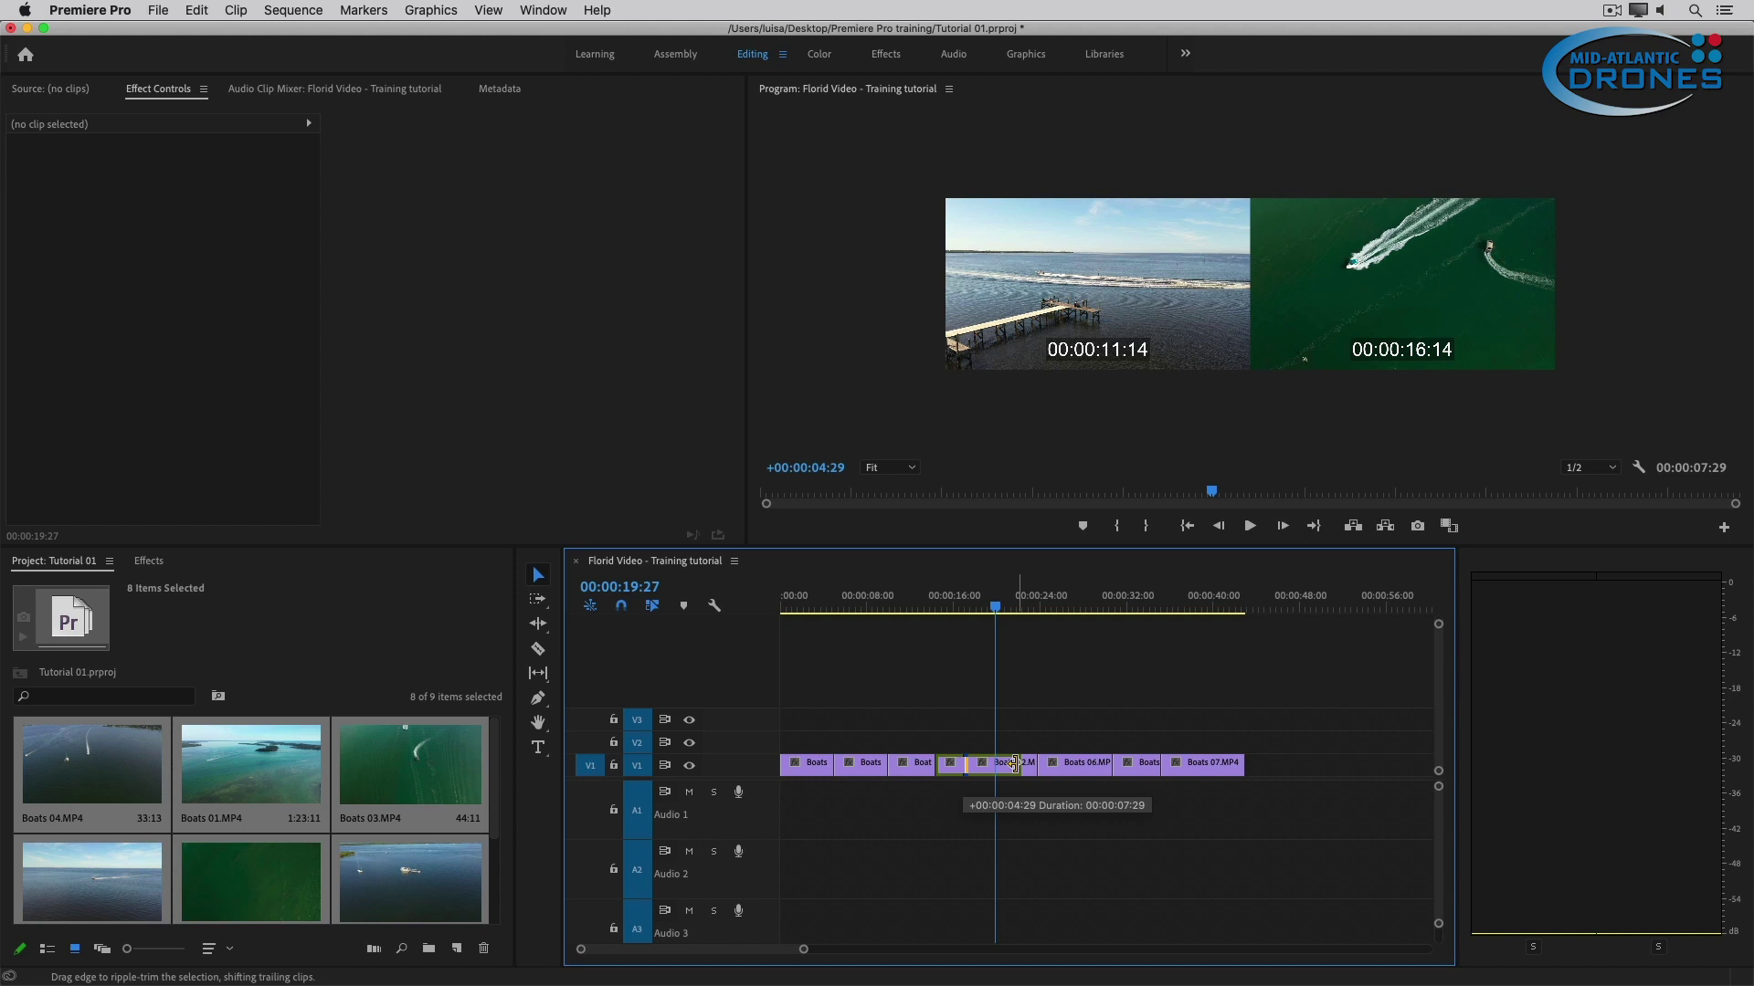
{"action": "left_click_drag", "start_coordinate": [1014, 763], "coordinate": [1014, 764]}
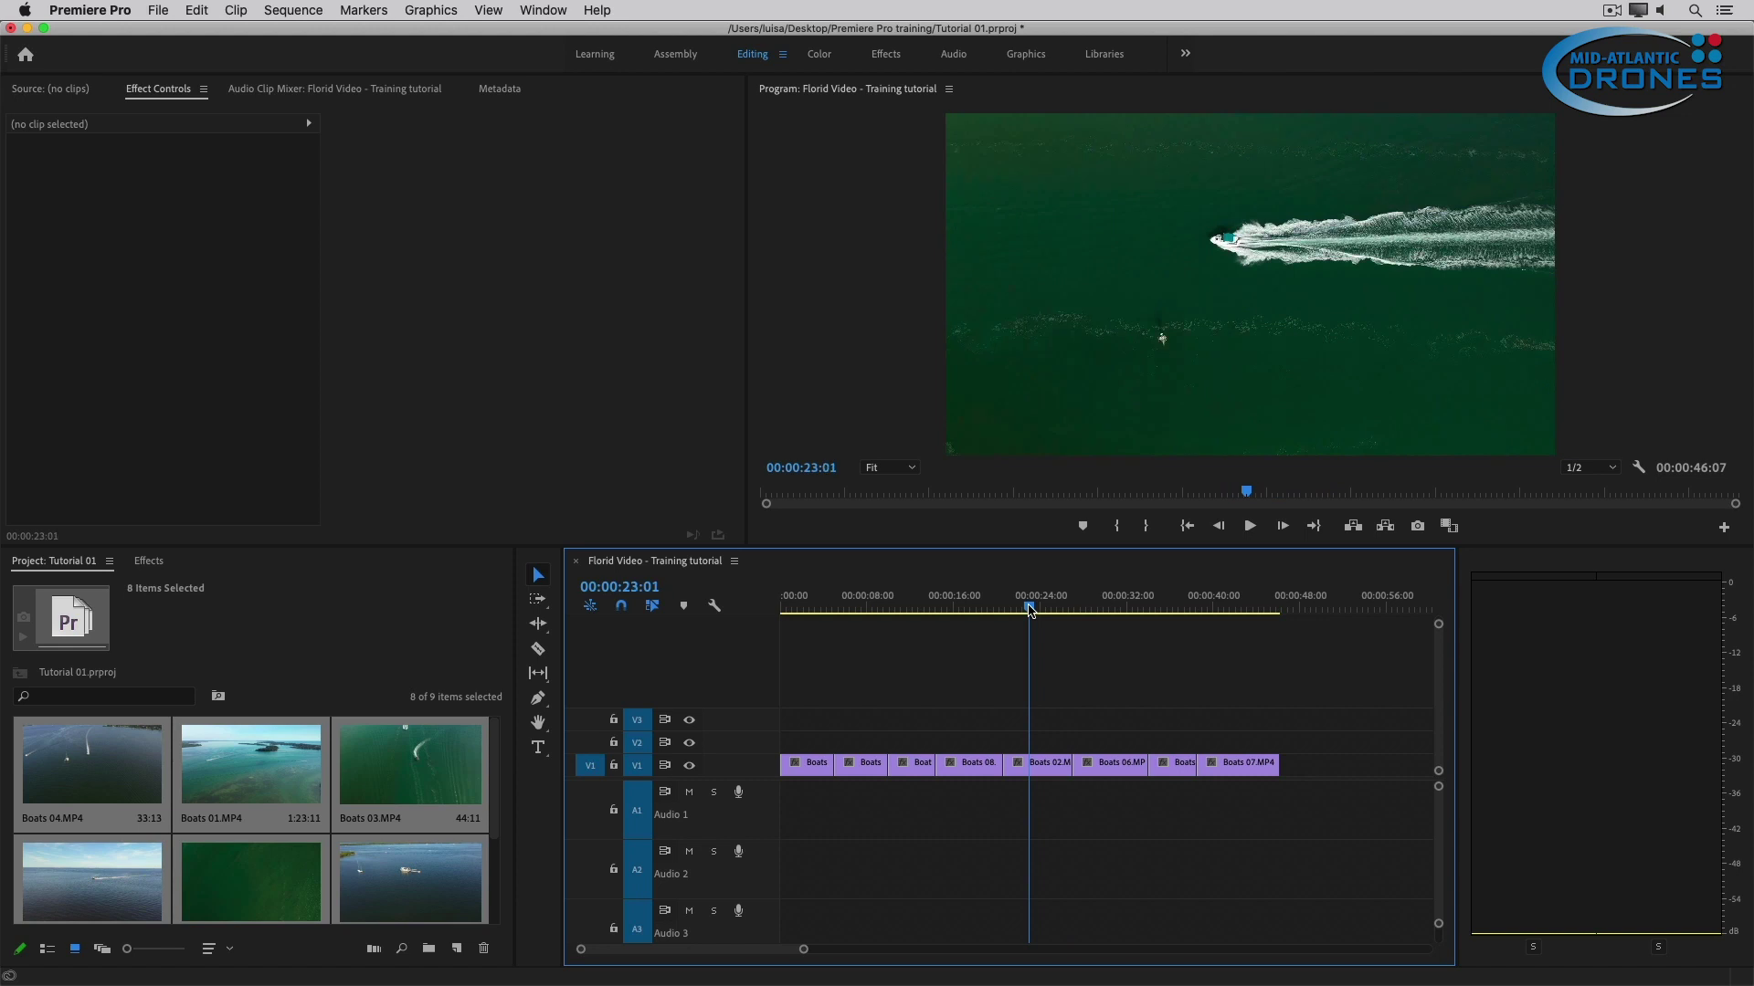
Trim the current clip's head, then Boats 06.MP4's head at 26:15 and its tail, with Q/W
{"action": "key", "text": "q"}
{"action": "left_click_drag", "start_coordinate": [1003, 610], "coordinate": [1038, 612]}
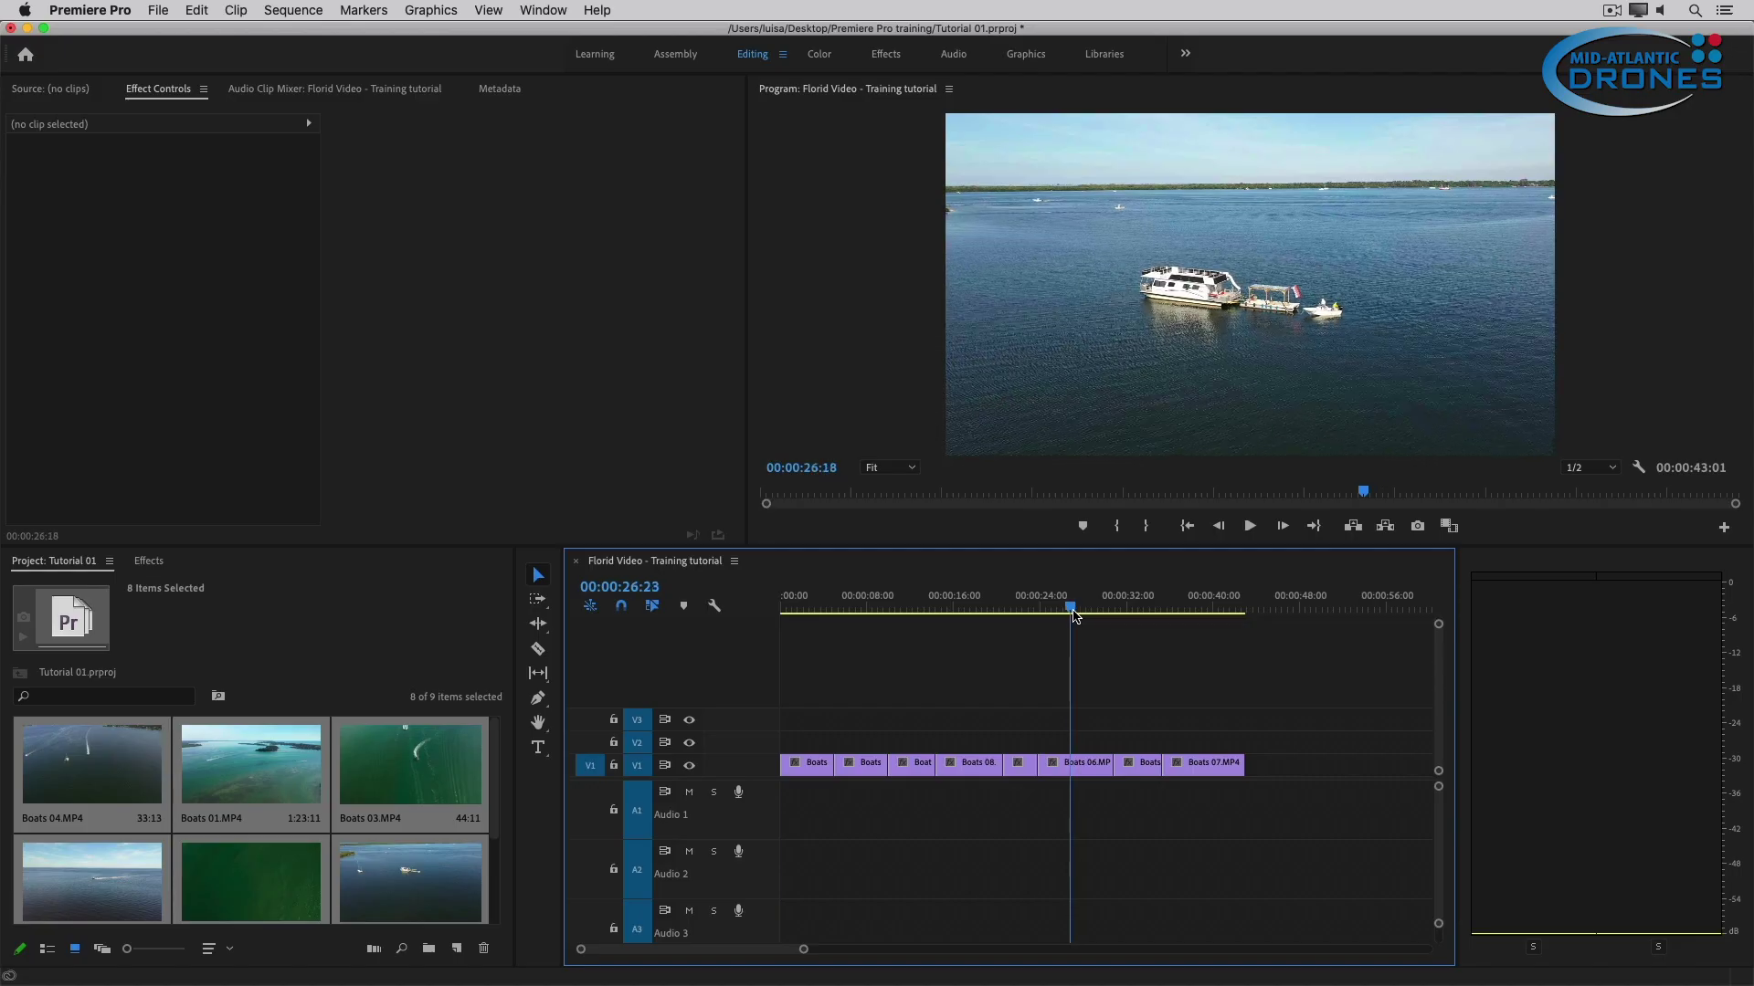
{"action": "left_click_drag", "start_coordinate": [1075, 617], "coordinate": [1067, 618]}
{"action": "key", "text": "q"}
{"action": "key", "text": "w"}
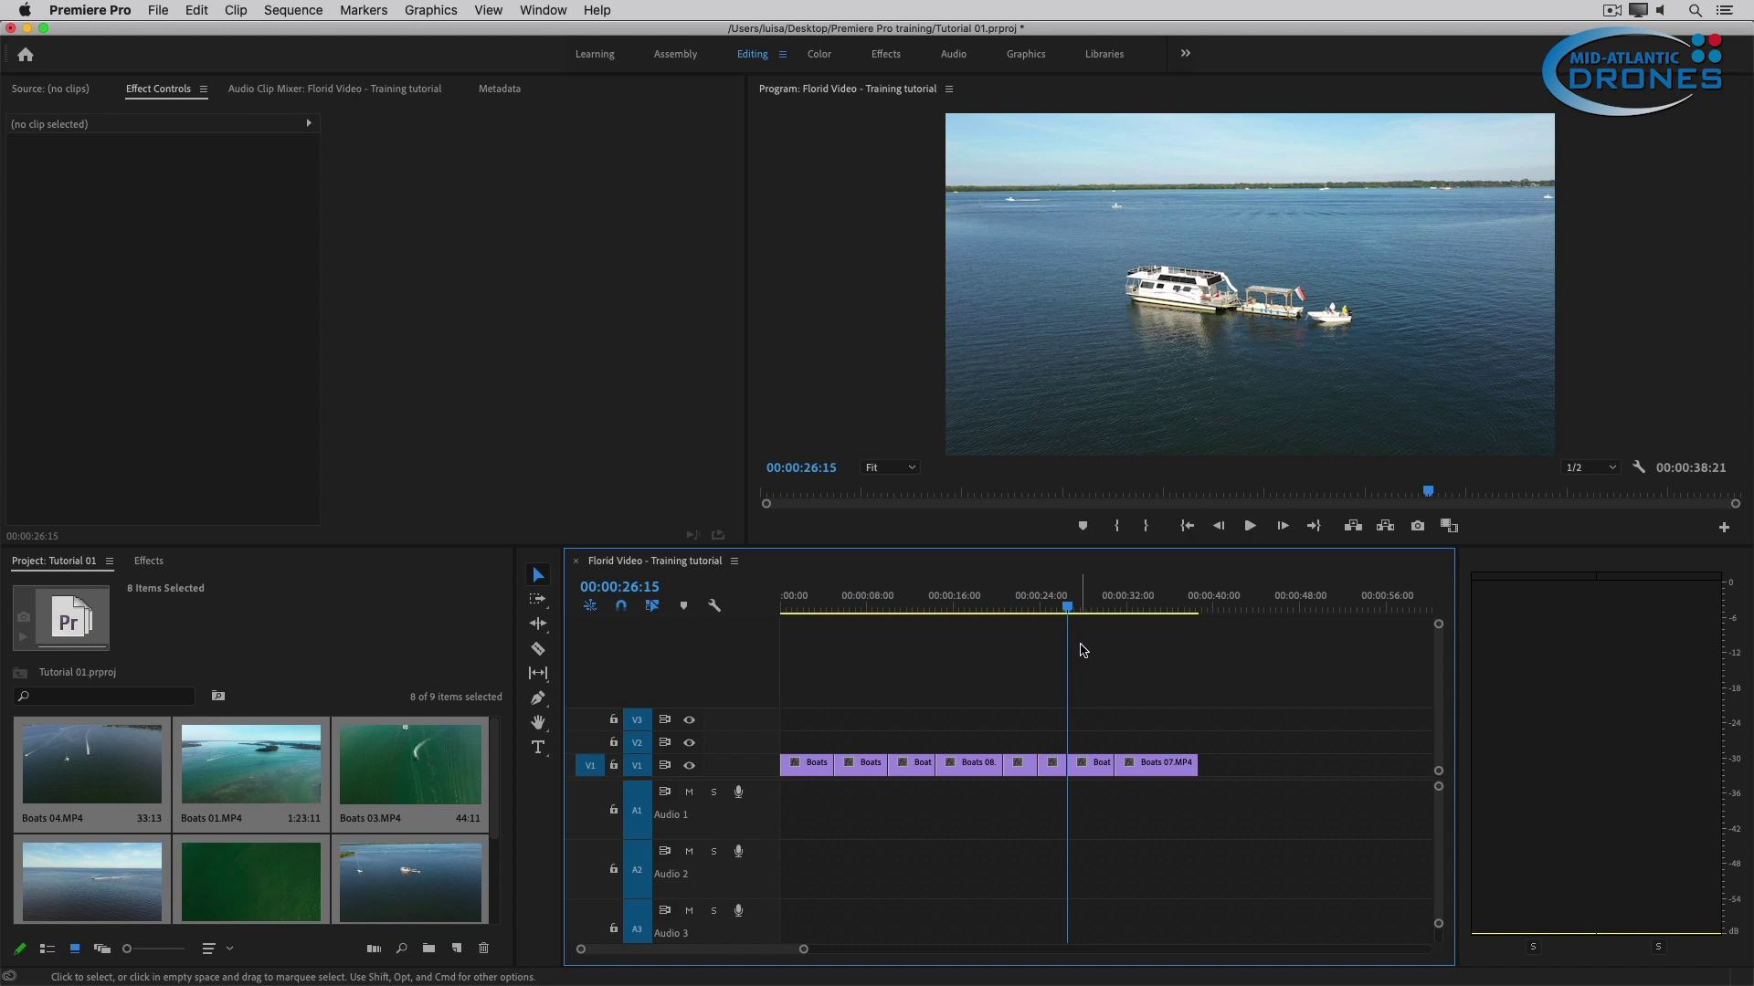
{"action": "key", "text": "="}
{"action": "key", "text": "="}
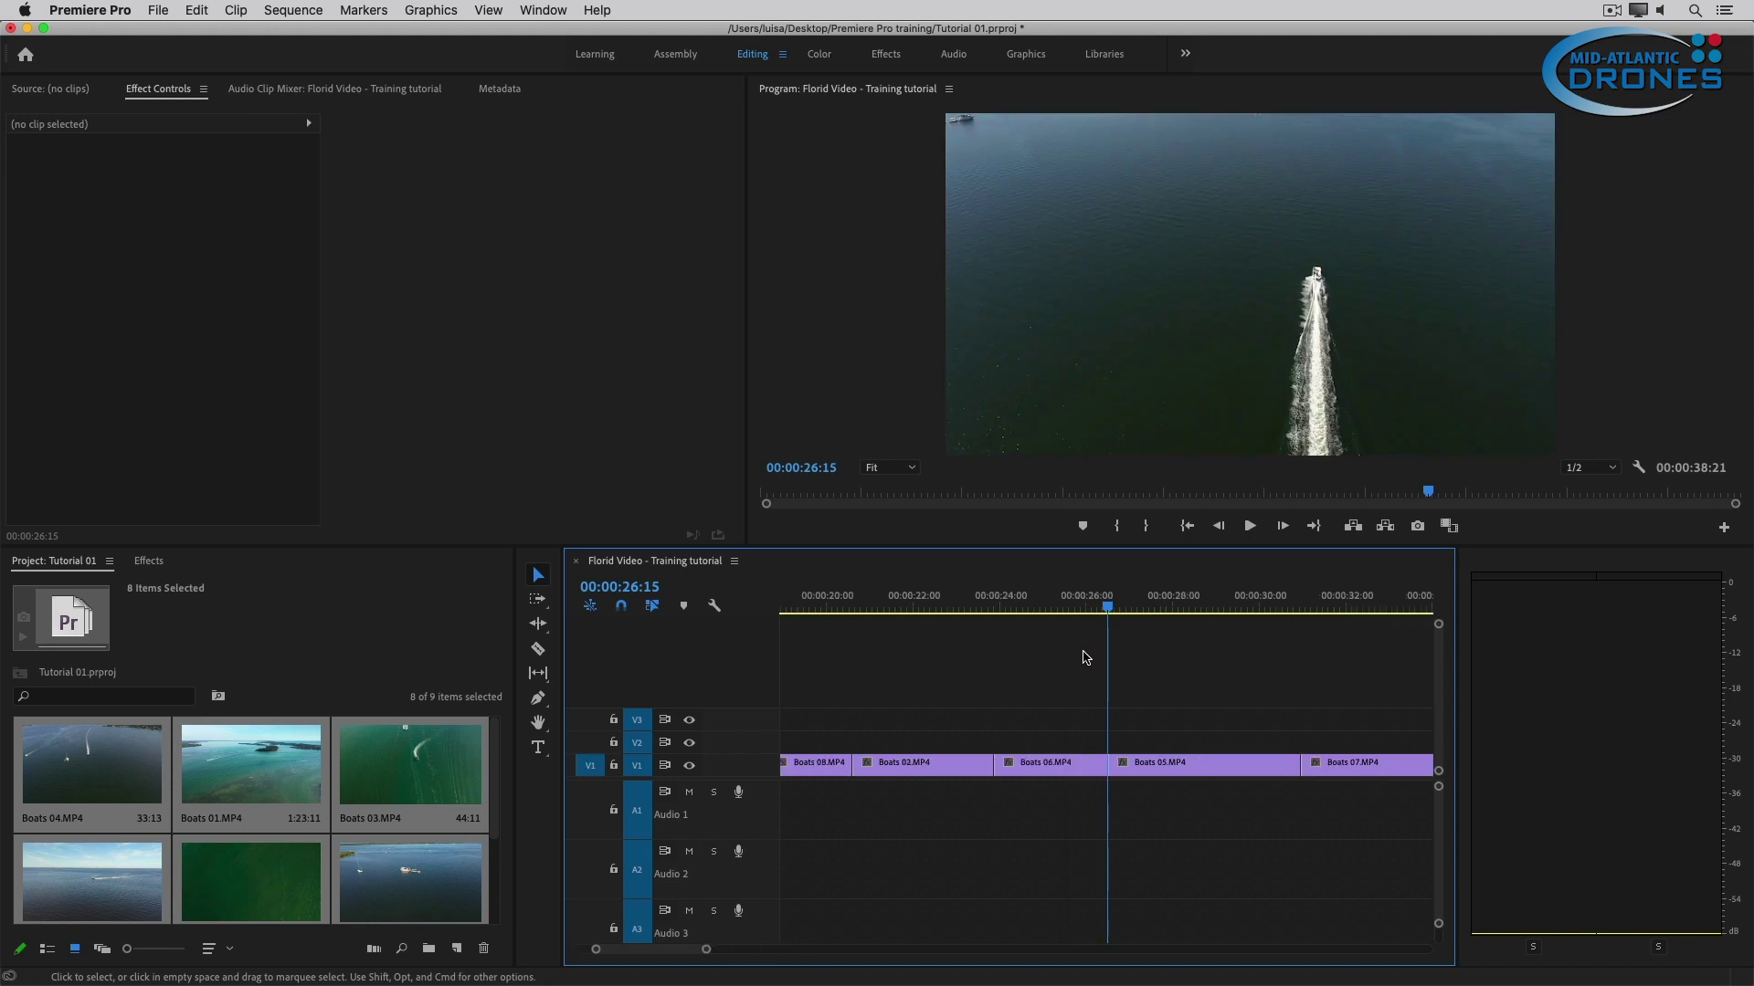
Ripple-extend Boats 06.MP4's out point, pushing Boats 05 and 07 right to 00:00:40:00
{"action": "left_click_drag", "start_coordinate": [1095, 762], "coordinate": [1163, 761]}
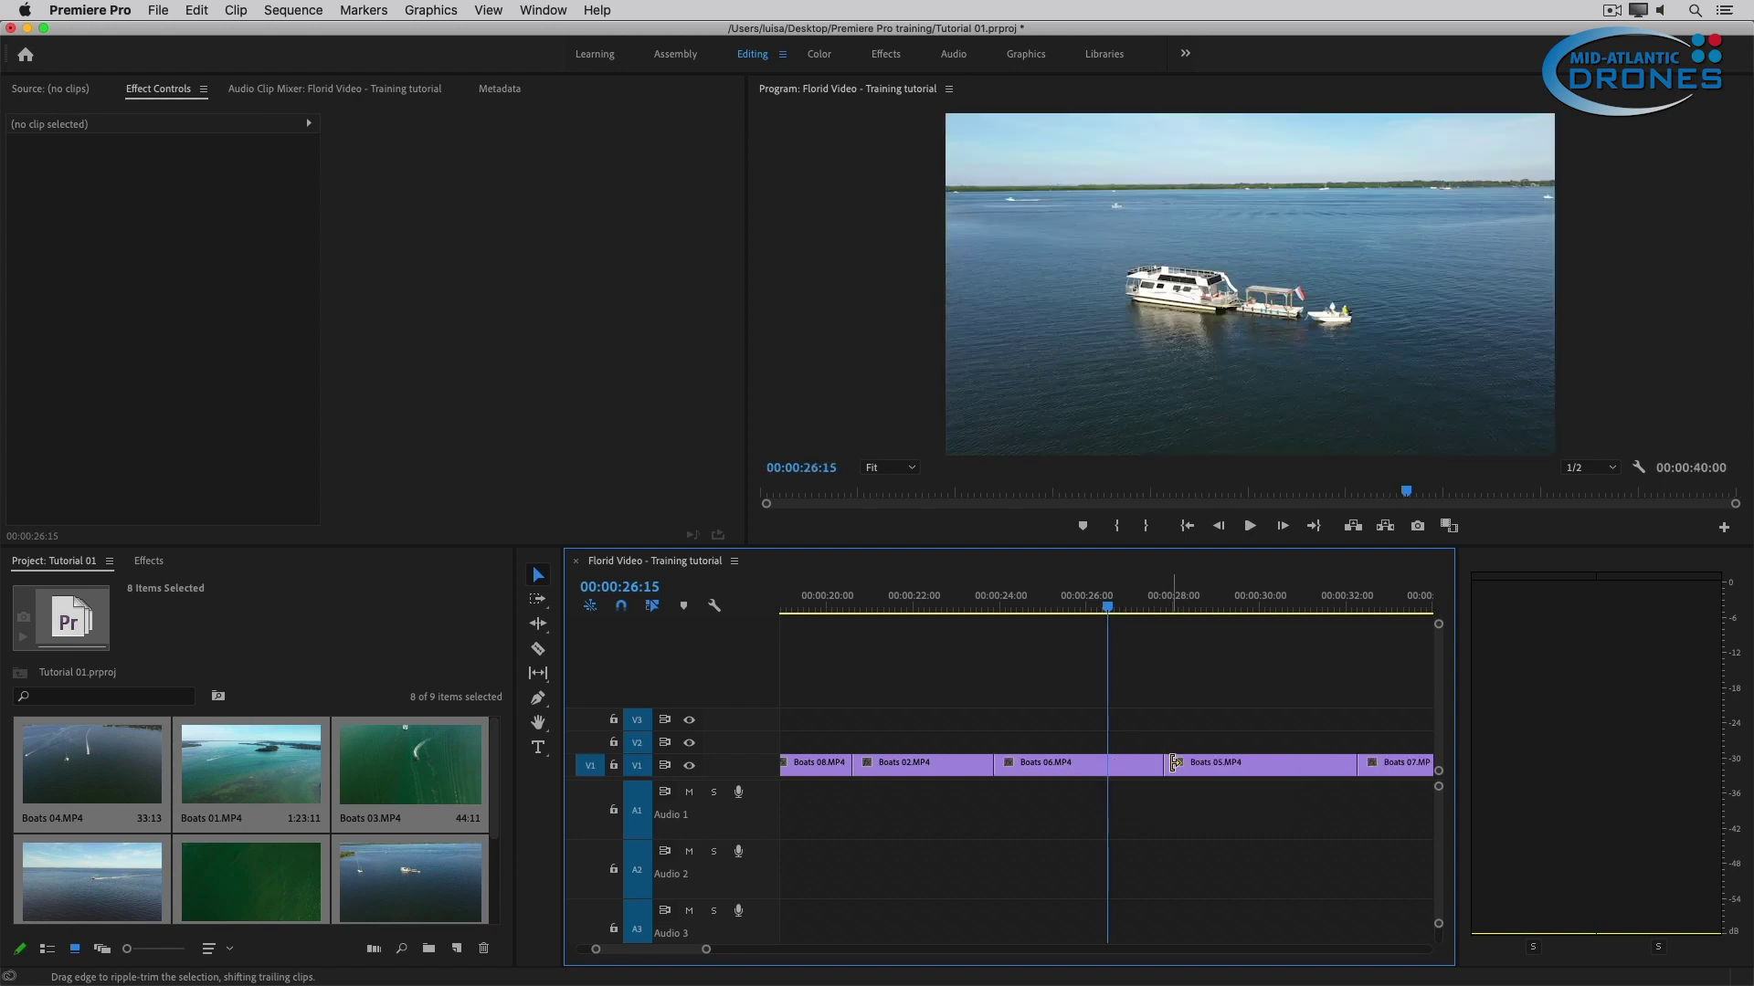